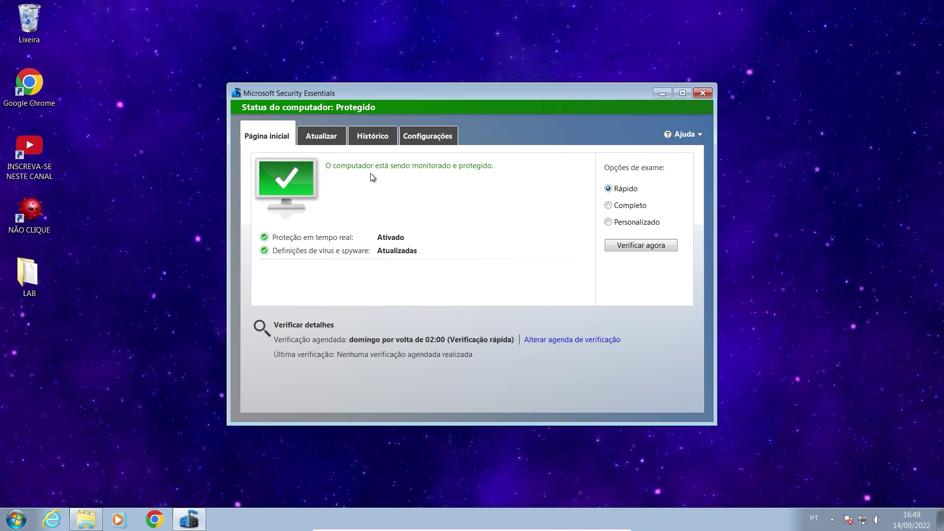
Start a virus definitions update, then return to the protection status overview.
click(329, 146)
click(625, 221)
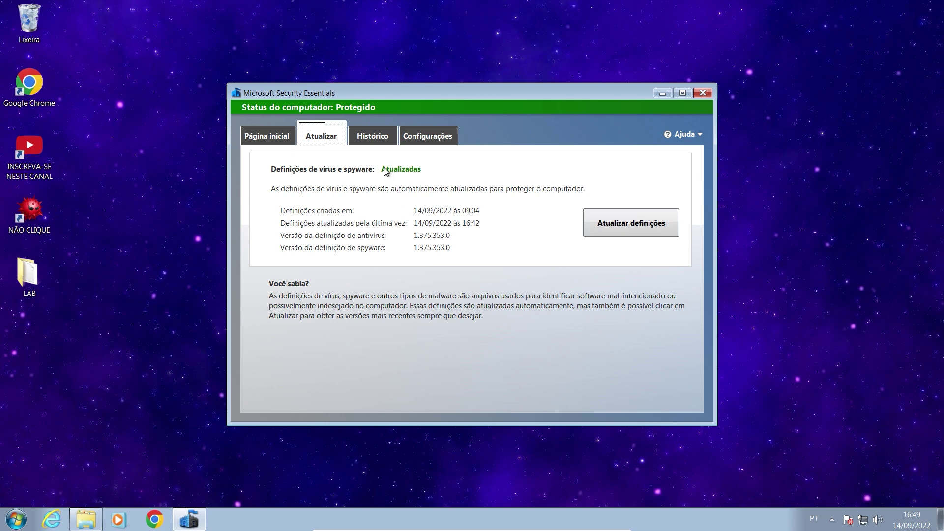
click(280, 142)
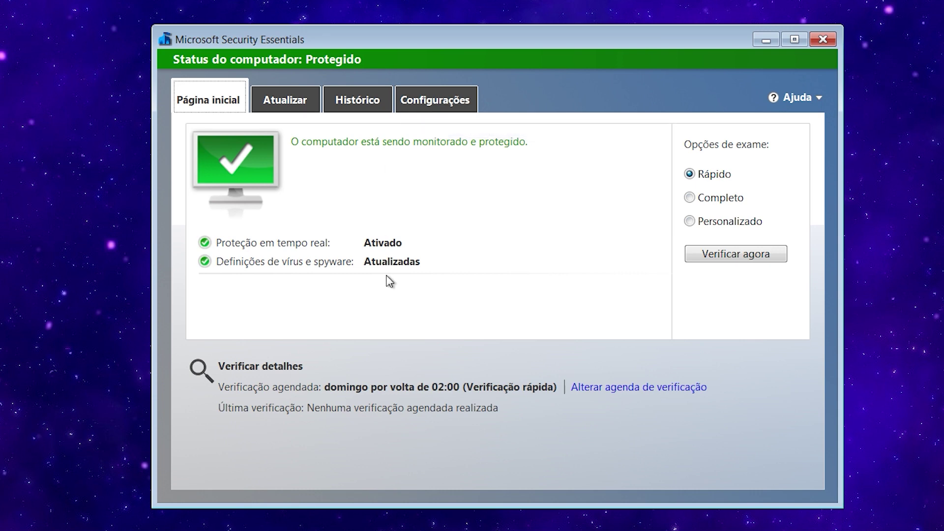
Disable real-time protection, save the change, and open the LAB desktop folder.
click(436, 108)
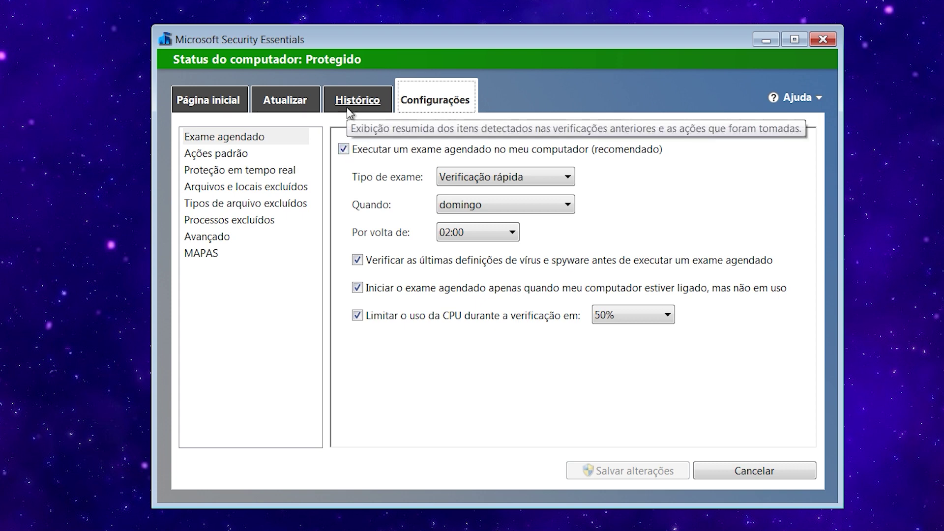
click(224, 170)
click(343, 146)
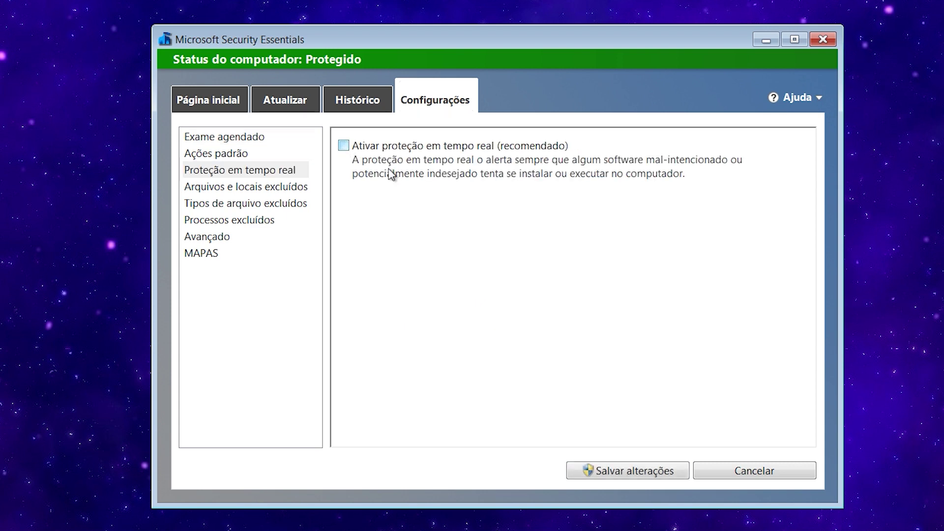
click(623, 471)
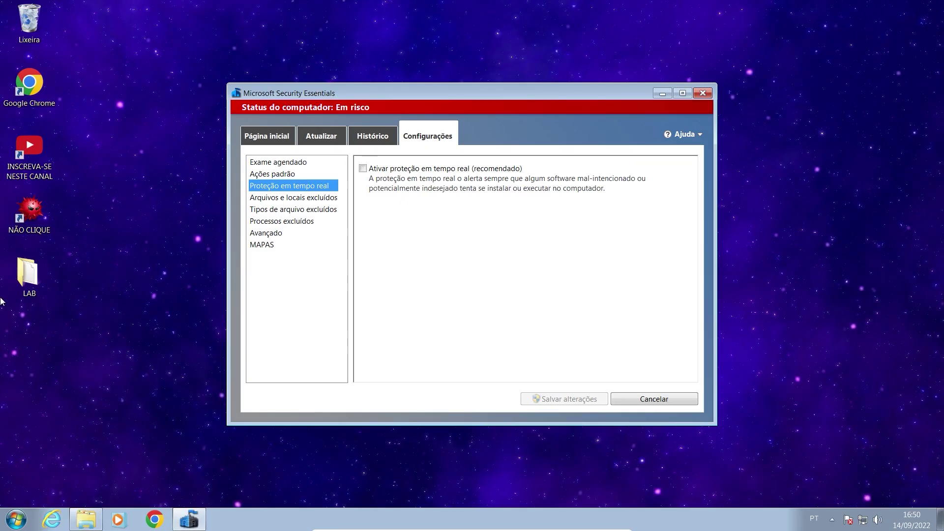
double_click(23, 277)
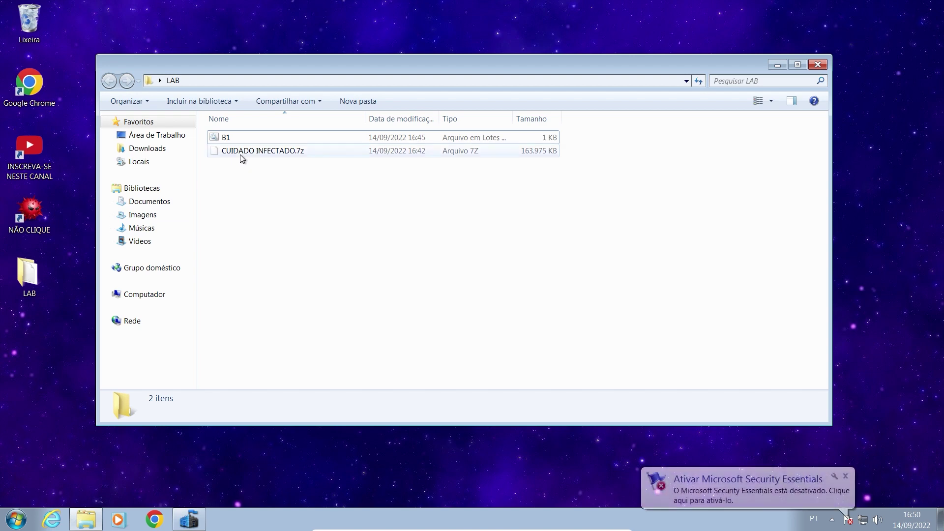
Extract CUIDADO INFECTADO.7z with 7-Zip into its own folder, entering the archive password.
right_click(240, 155)
mouse_move(327, 176)
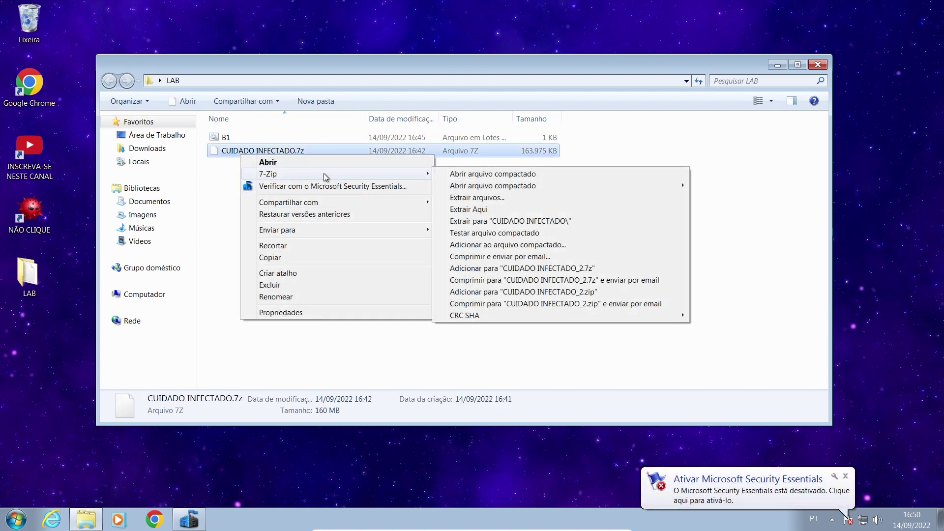
click(518, 222)
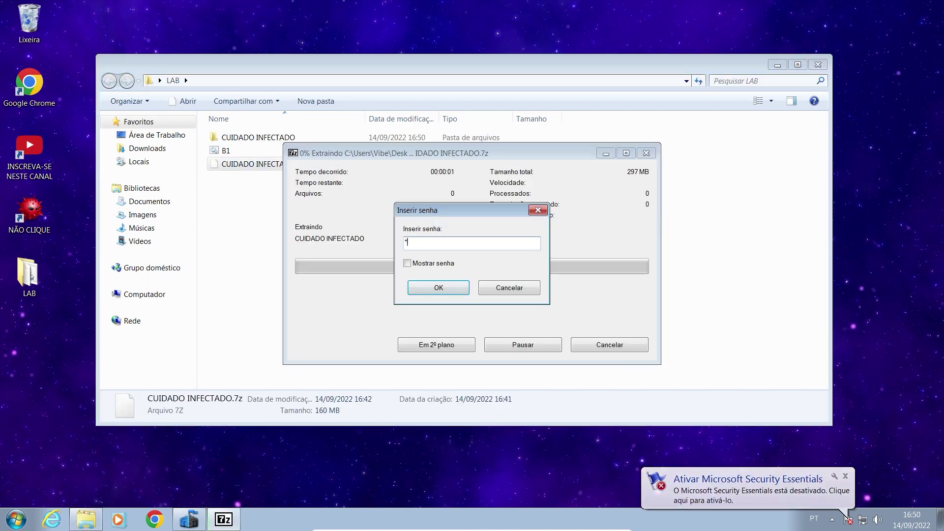
text(1234)
key(Return)
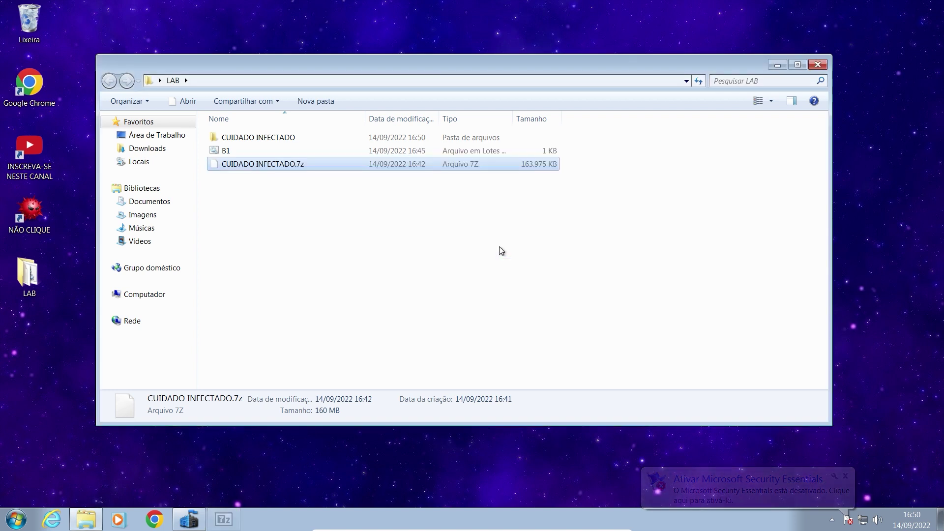
Check the extracted folder's properties, view its 500 samples, then go back and minimize Explorer.
right_click(310, 141)
right_click(248, 141)
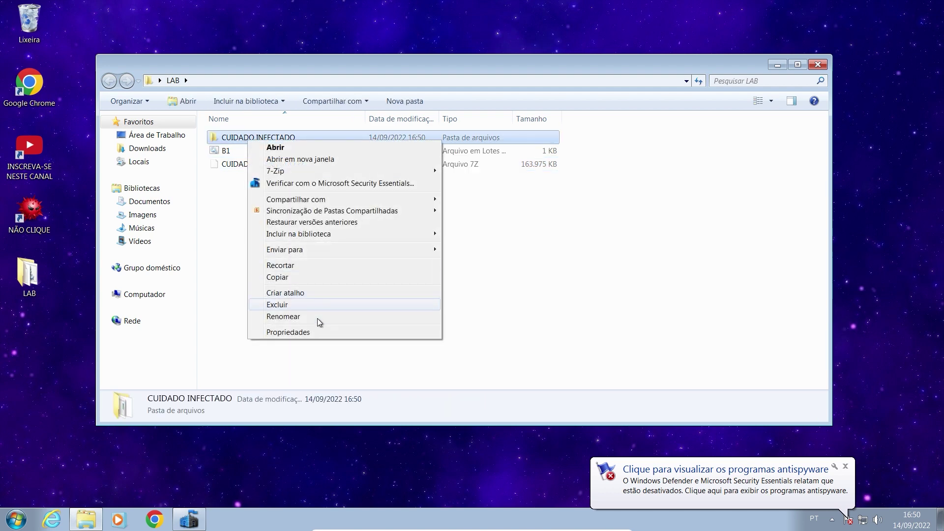
click(317, 332)
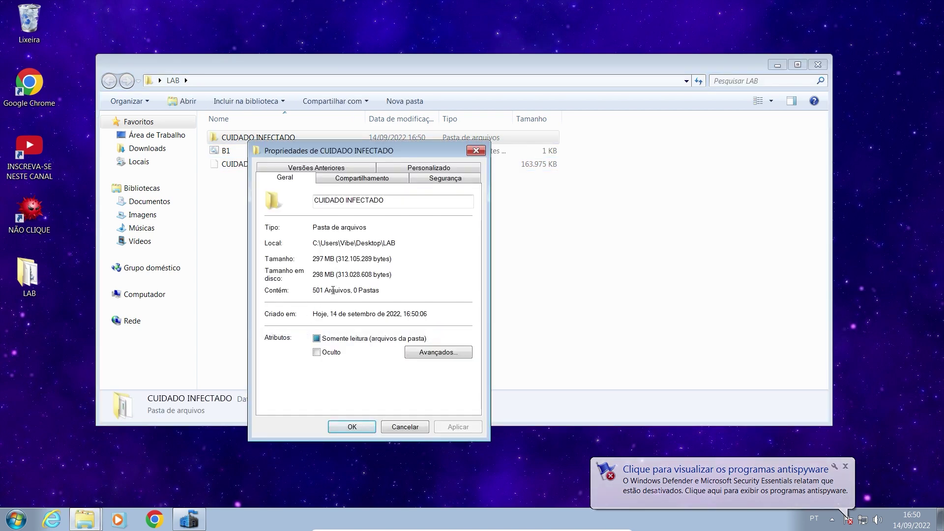
click(476, 150)
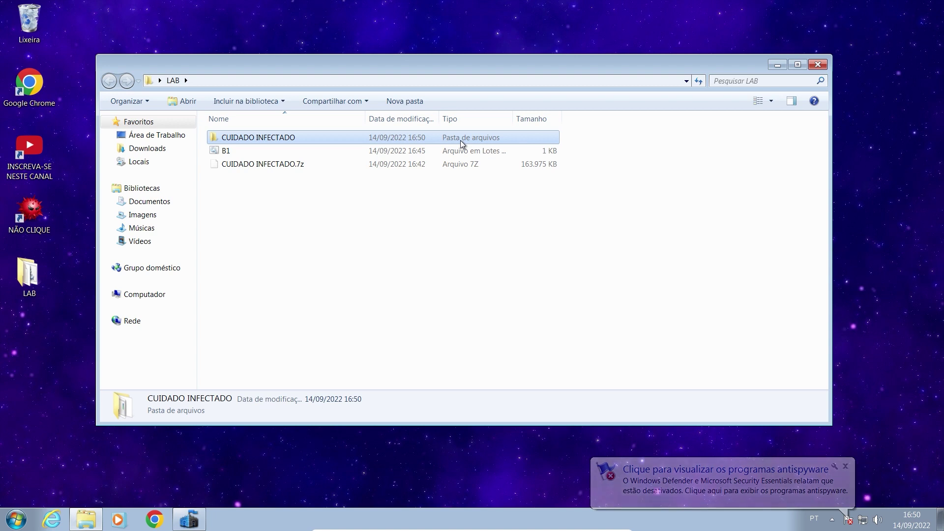
double_click(461, 140)
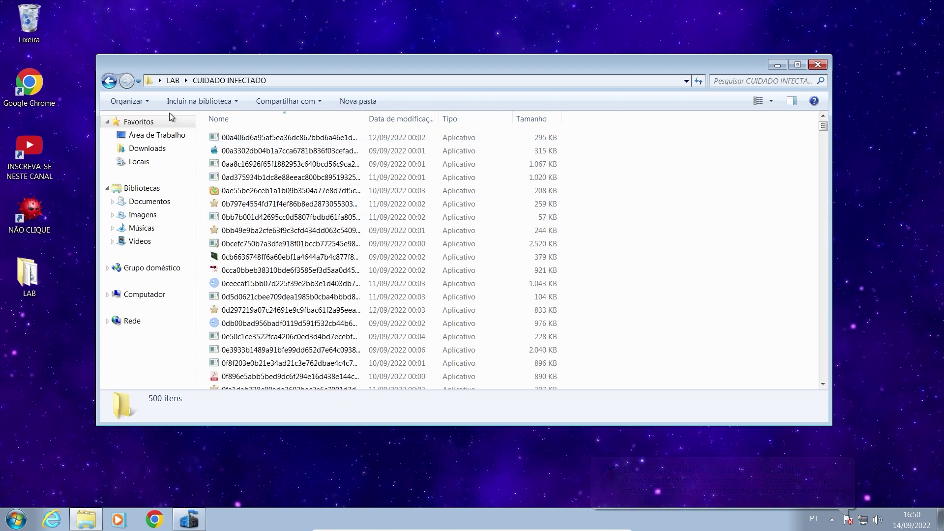
click(109, 82)
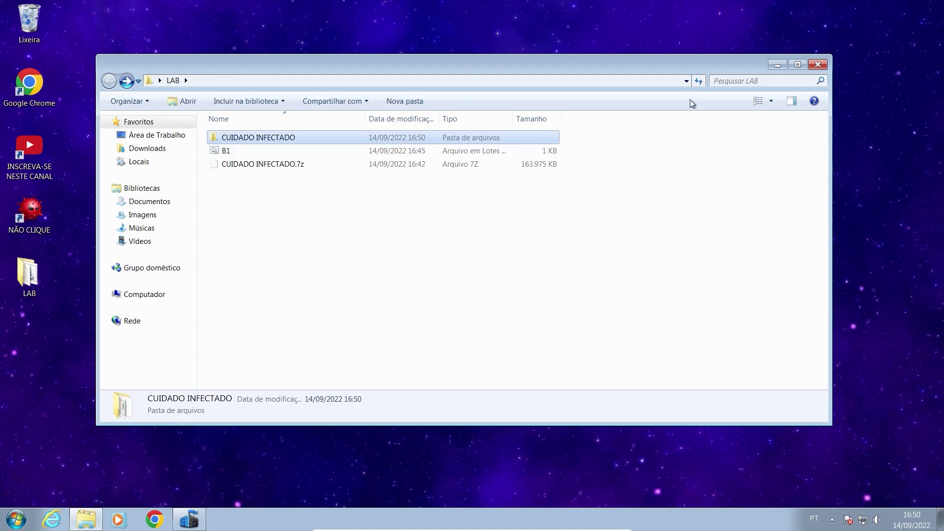
click(784, 68)
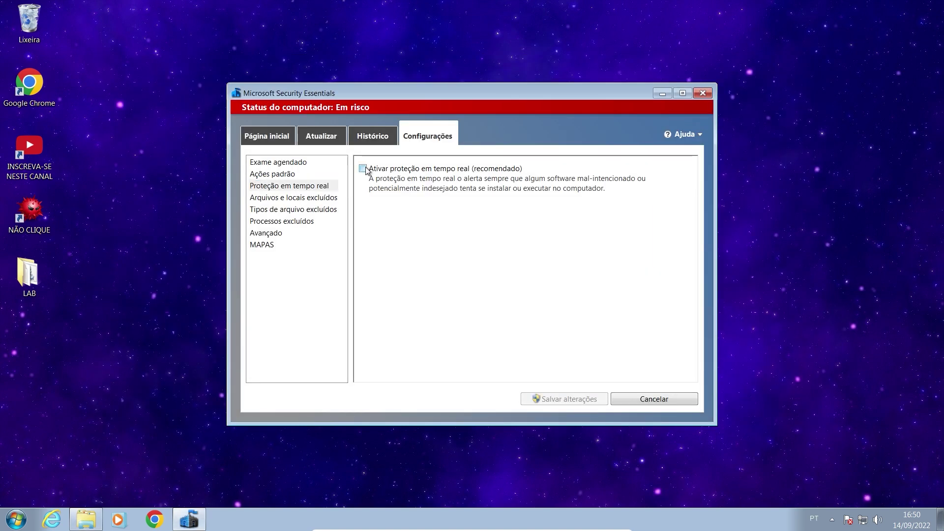
Re-enable real-time protection, move the window to the top-right, and show the Página inicial status.
click(582, 401)
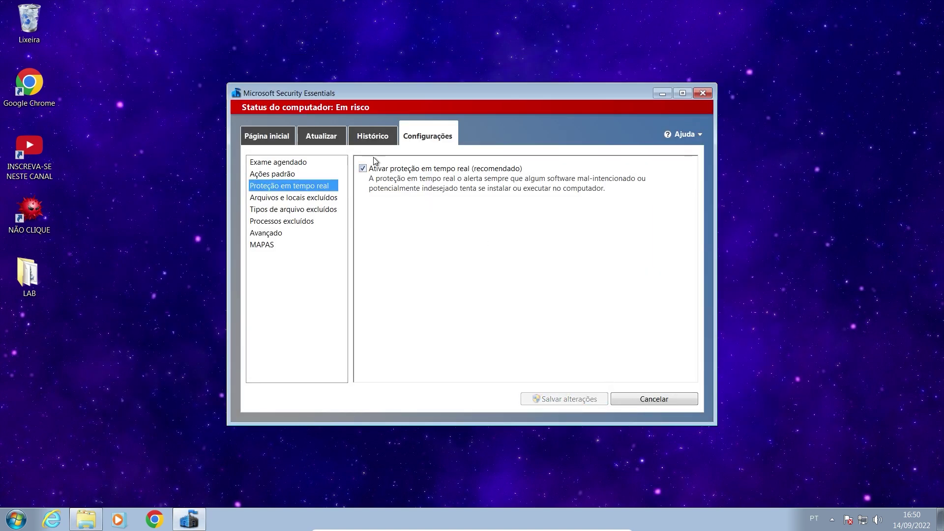
drag(338, 96, 562, 19)
click(504, 67)
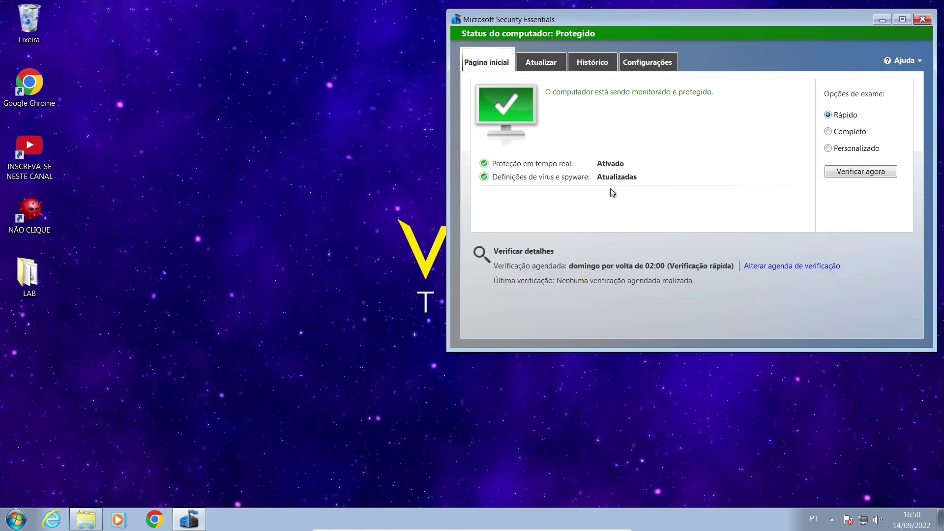
mouse_move(586, 163)
Run B1.bat from the LAB folder and view Security Essentials' detection history.
double_click(34, 282)
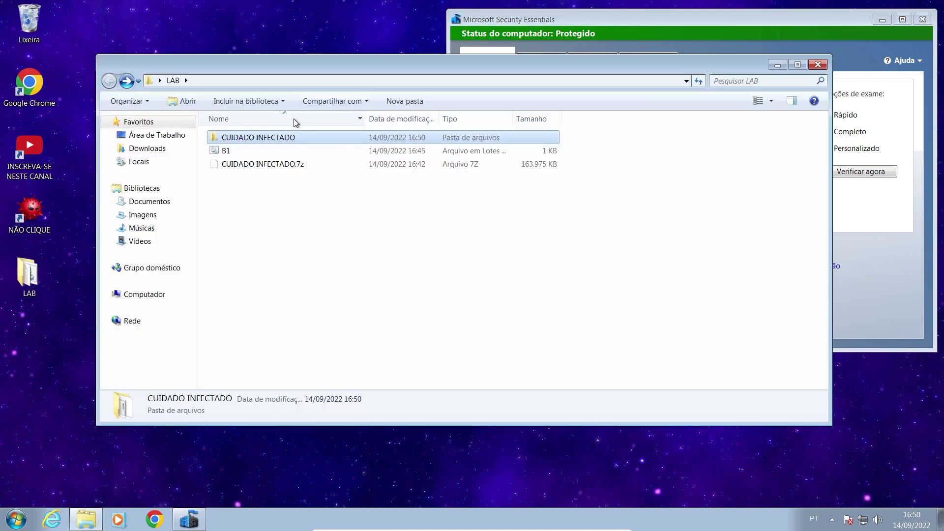
double_click(227, 151)
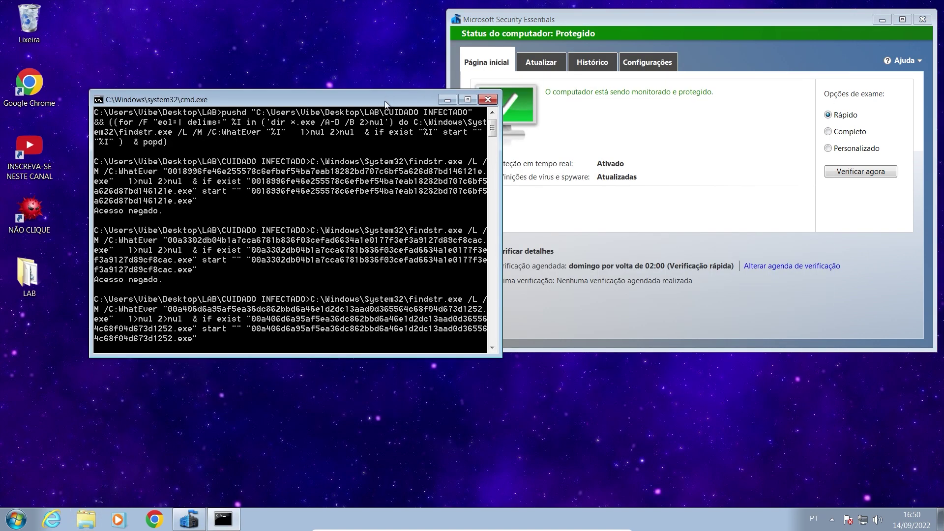
drag(384, 102, 310, 24)
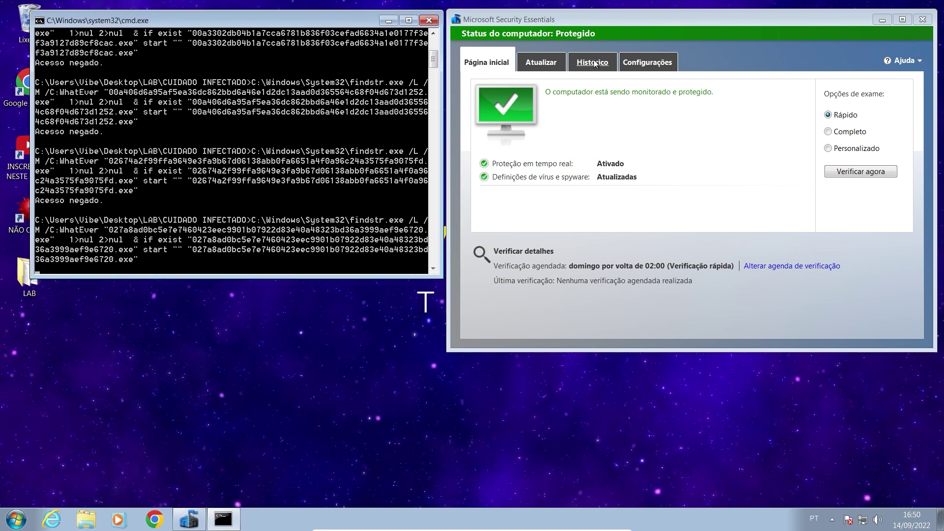
click(593, 63)
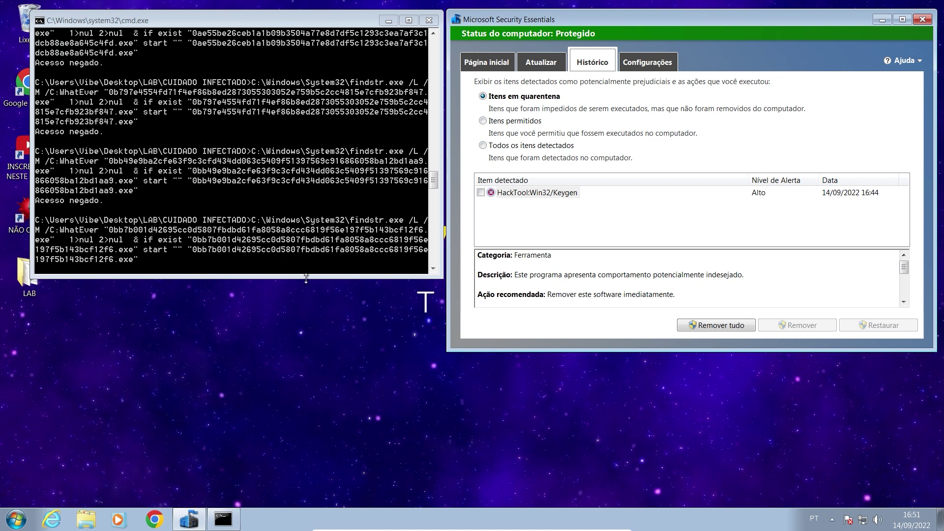
Make the command window taller and start Task Manager from the taskbar.
drag(304, 278, 338, 498)
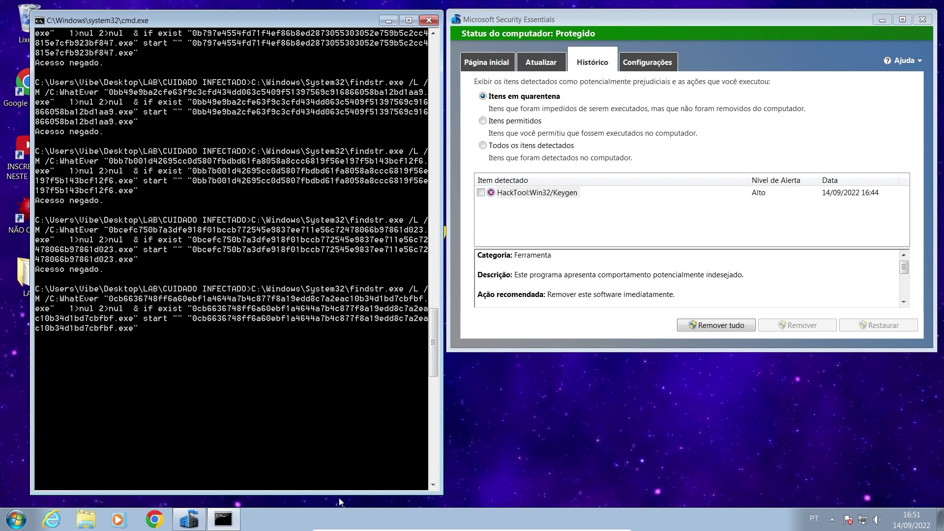
right_click(498, 520)
click(539, 482)
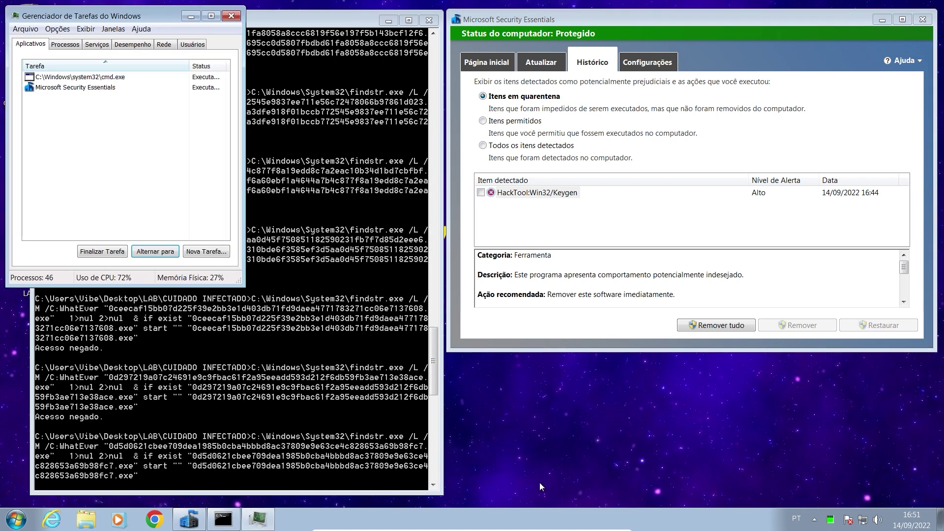
Sort Task Manager's running processes by CPU and move it down to uncover the detection history.
click(65, 44)
drag(78, 17, 530, 137)
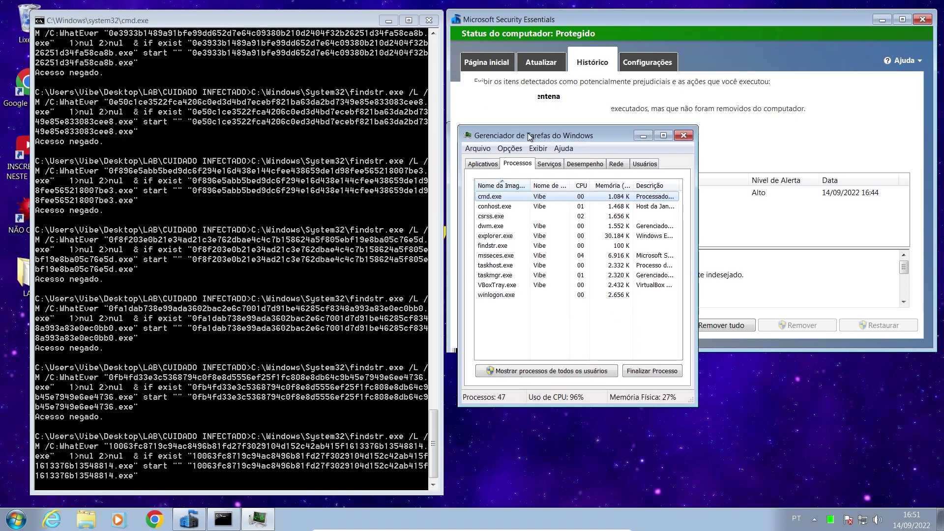
click(550, 163)
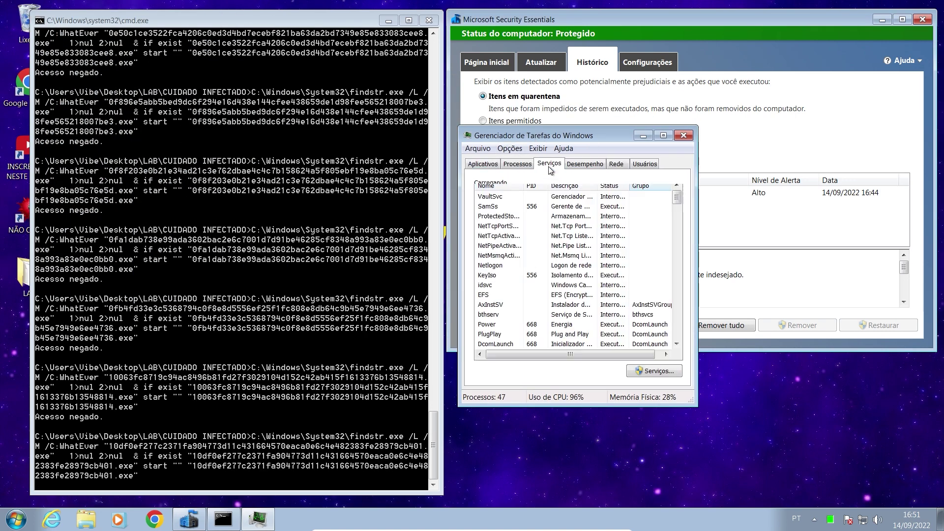
click(518, 163)
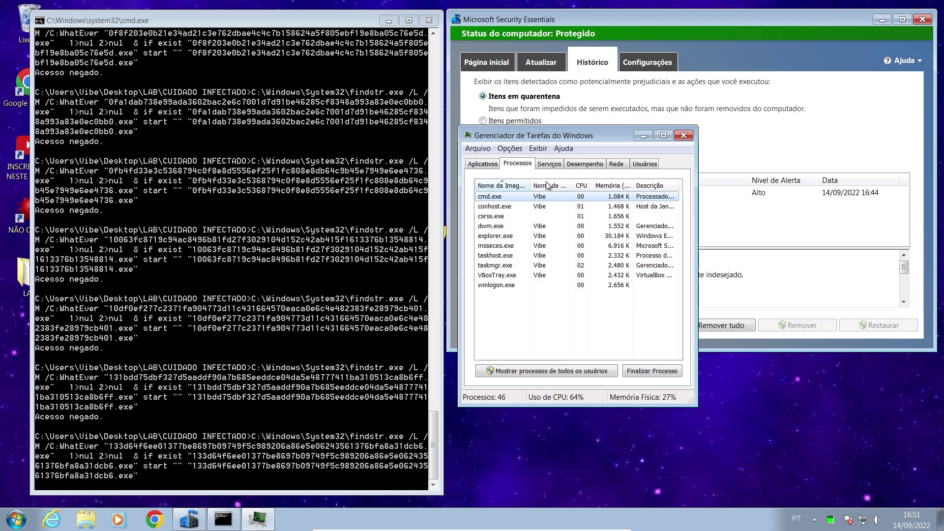
click(581, 186)
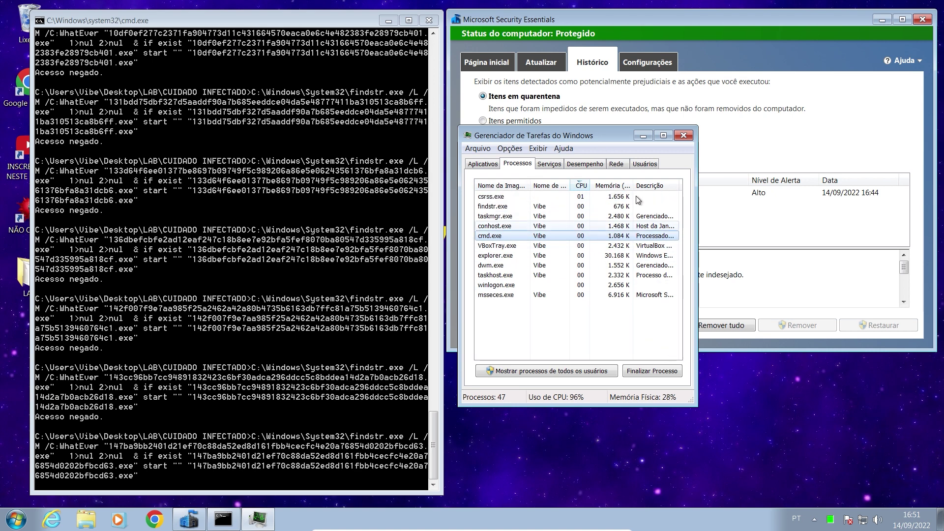
click(489, 166)
click(518, 164)
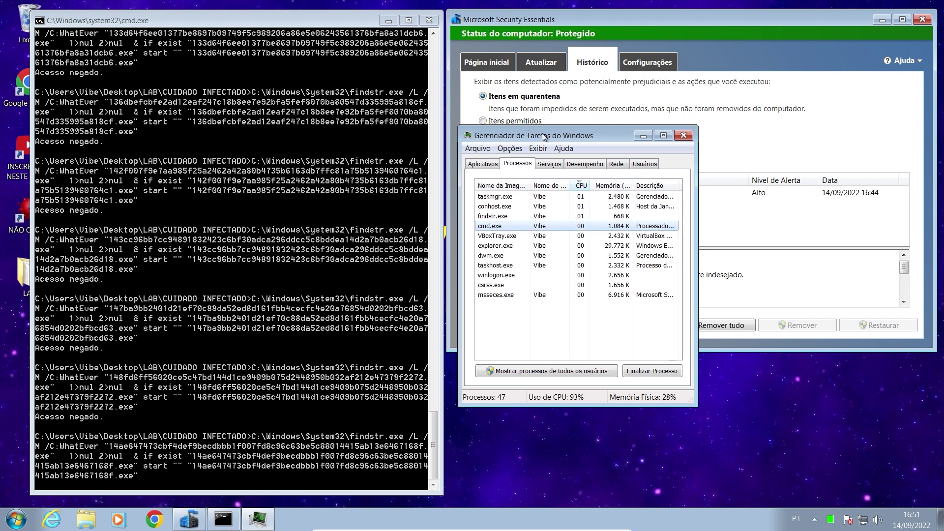
drag(563, 138, 554, 369)
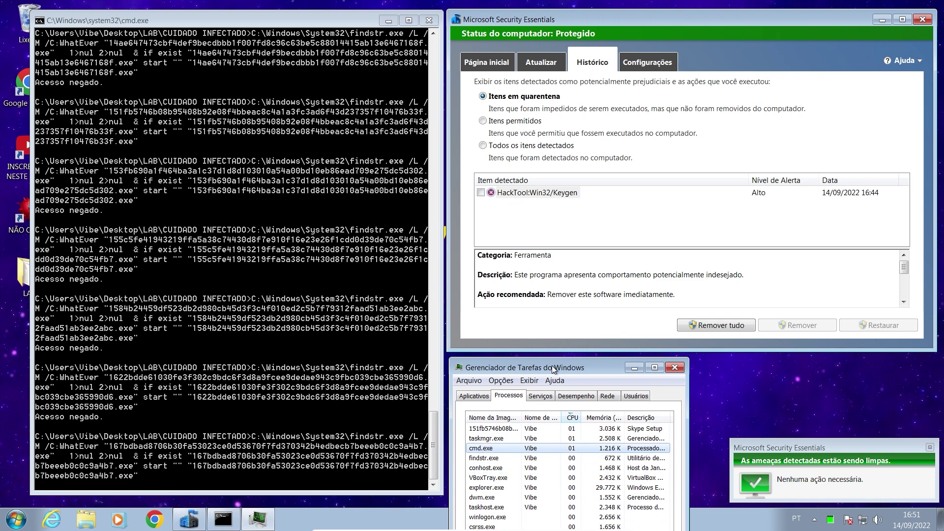
click(540, 62)
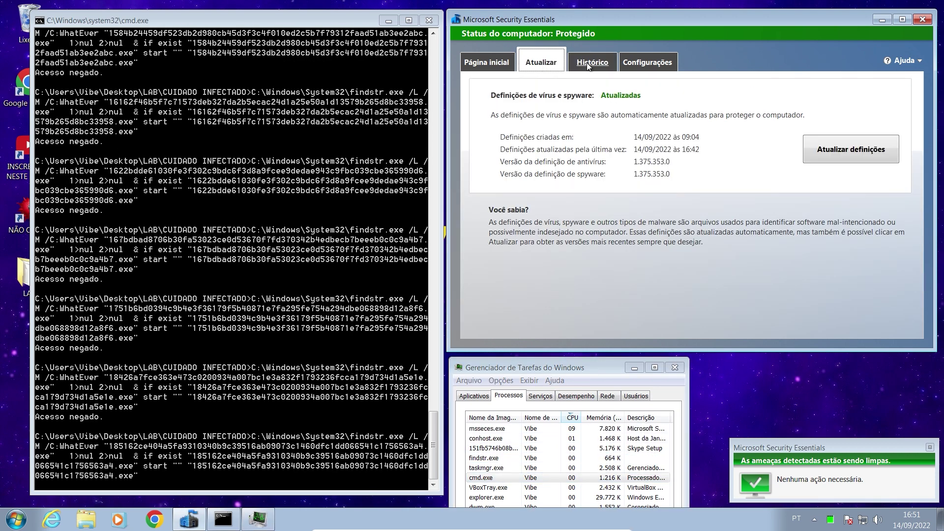
Open the quarantine history, refresh it, and scroll through the detected threats.
click(590, 63)
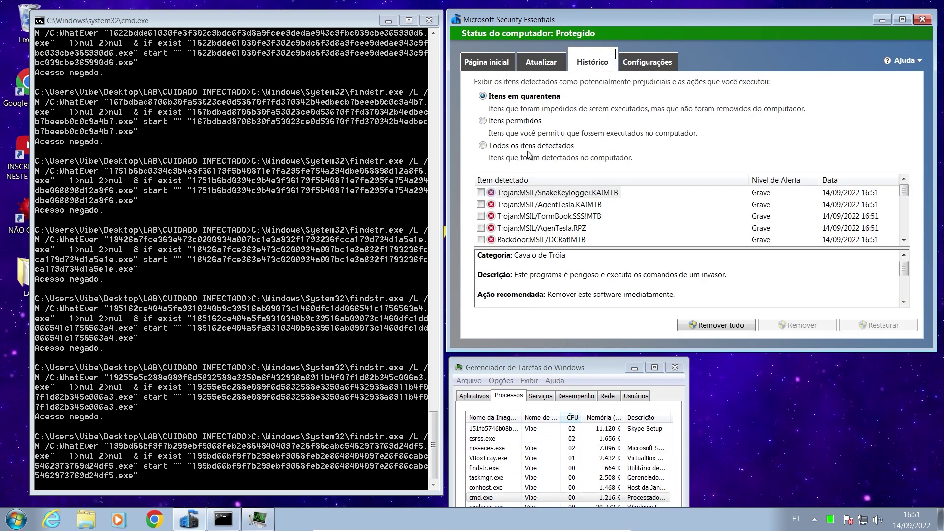
click(541, 62)
click(592, 62)
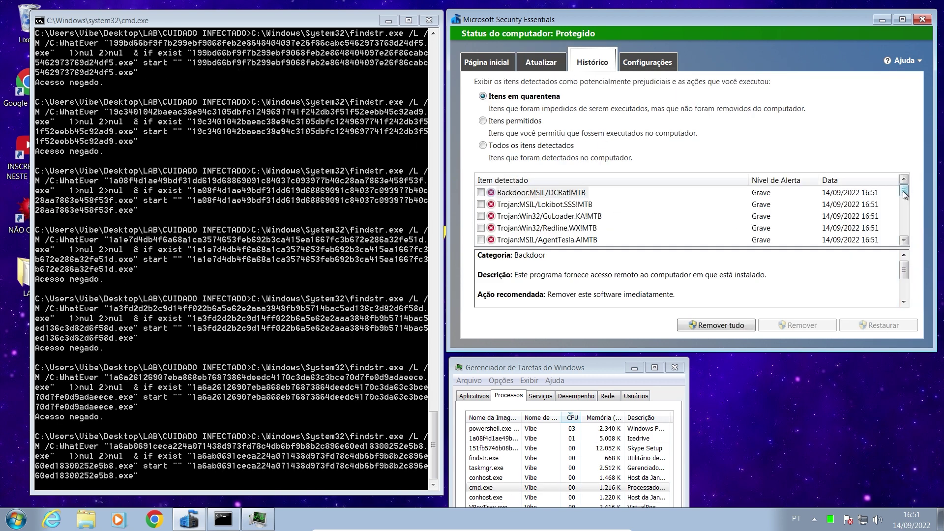
scroll(903, 231, down, 3)
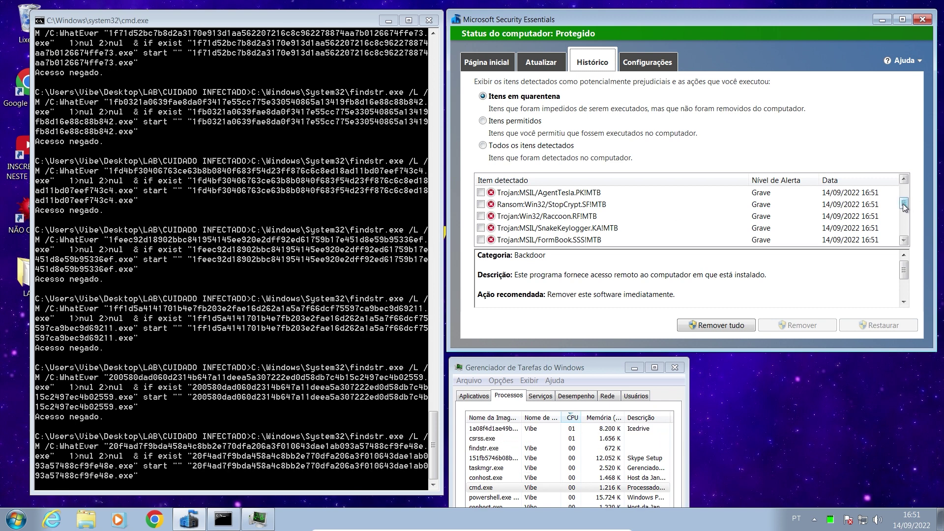
scroll(904, 213, down, 1)
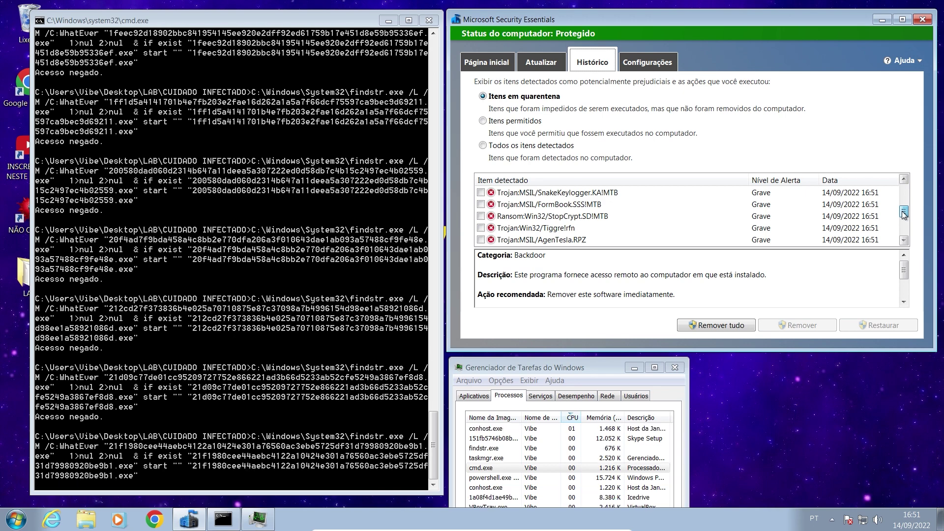
drag(903, 213, 906, 238)
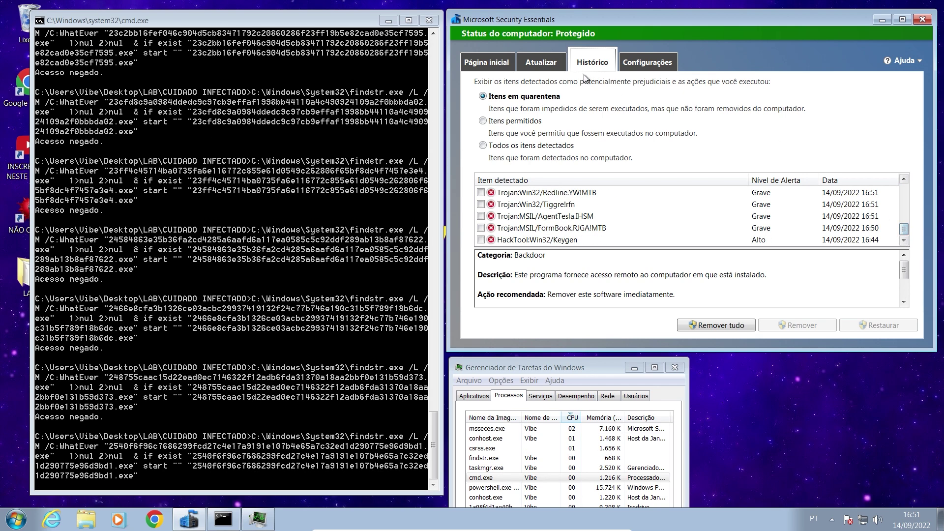
Refresh the detection history again, then return to the protection status home page.
click(541, 62)
click(592, 62)
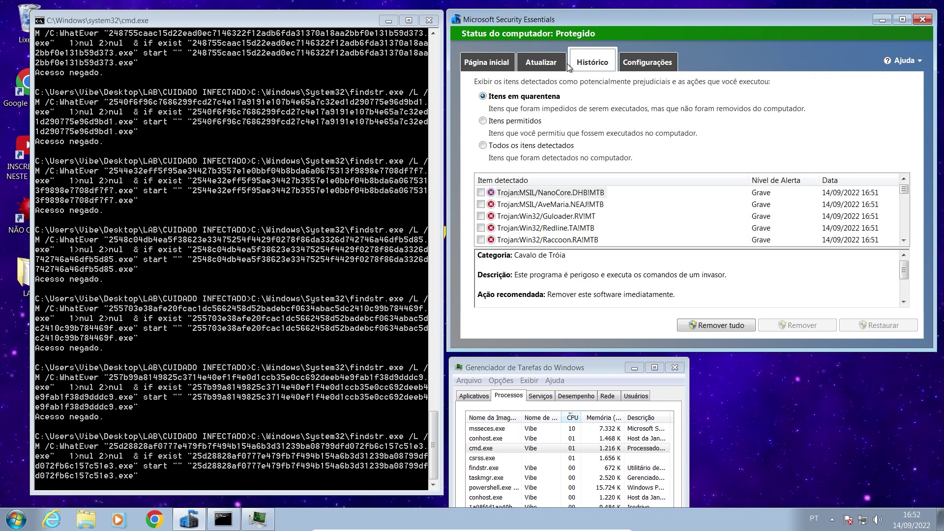
click(561, 65)
click(569, 67)
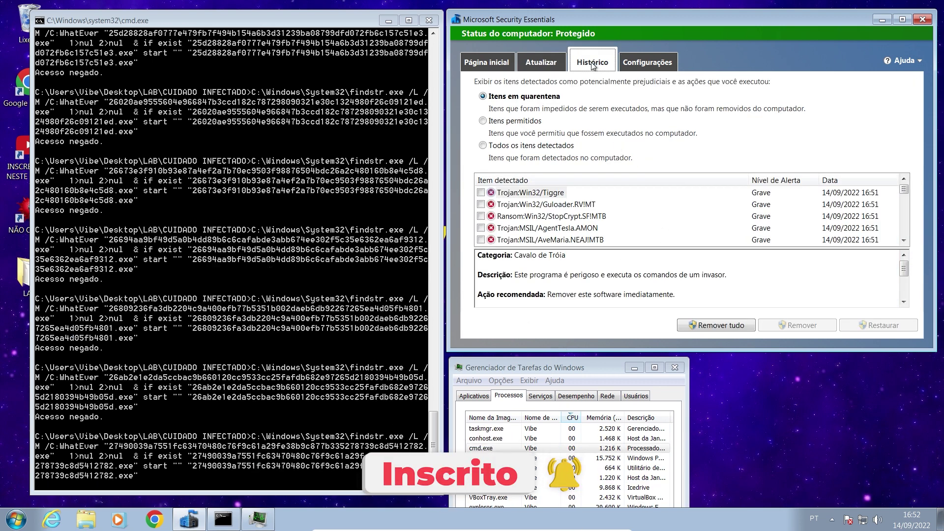
click(487, 62)
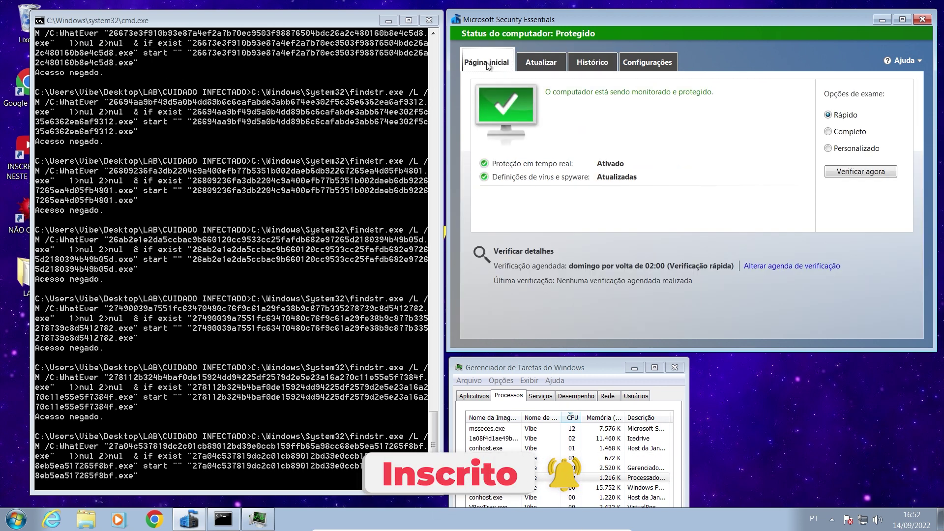
click(548, 64)
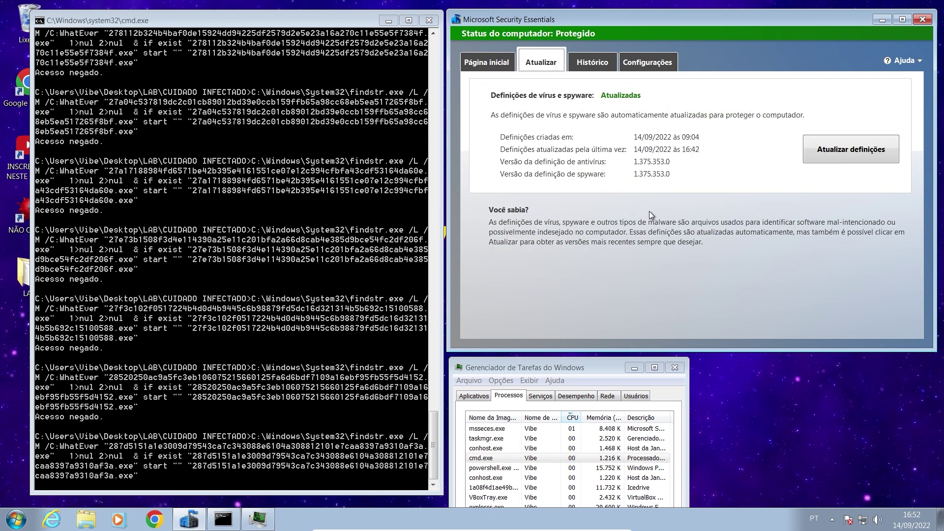
click(480, 67)
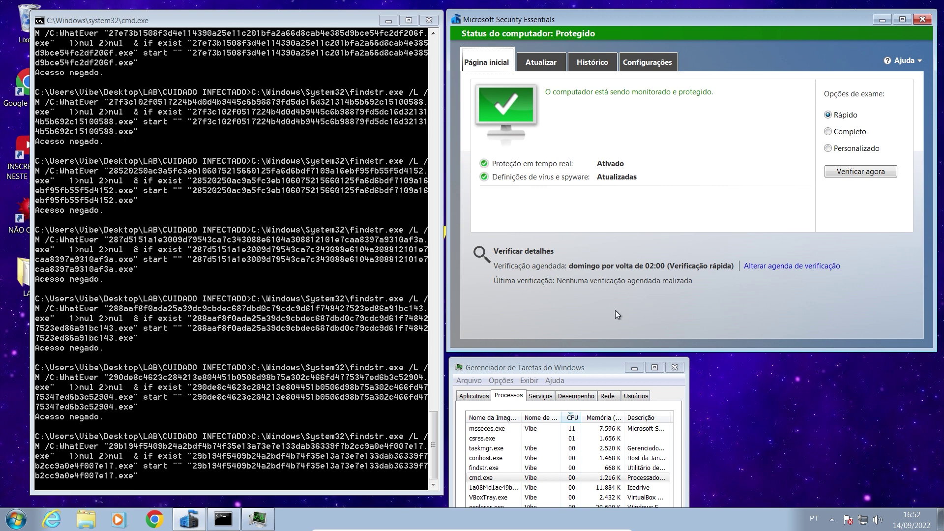
Raise Task Manager, select the VBoxTray.exe and Icedrive sample processes, and reposition it over MSE.
drag(568, 369, 633, 178)
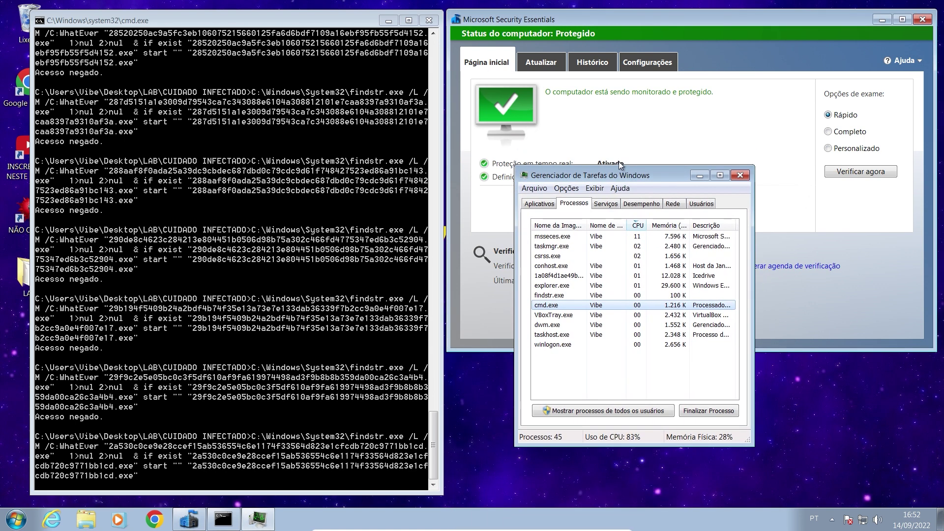
click(558, 277)
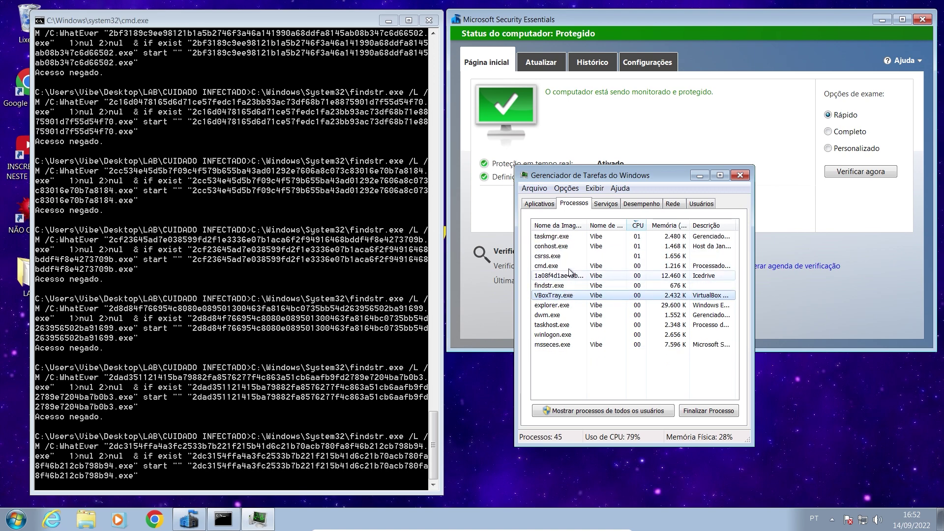
click(570, 276)
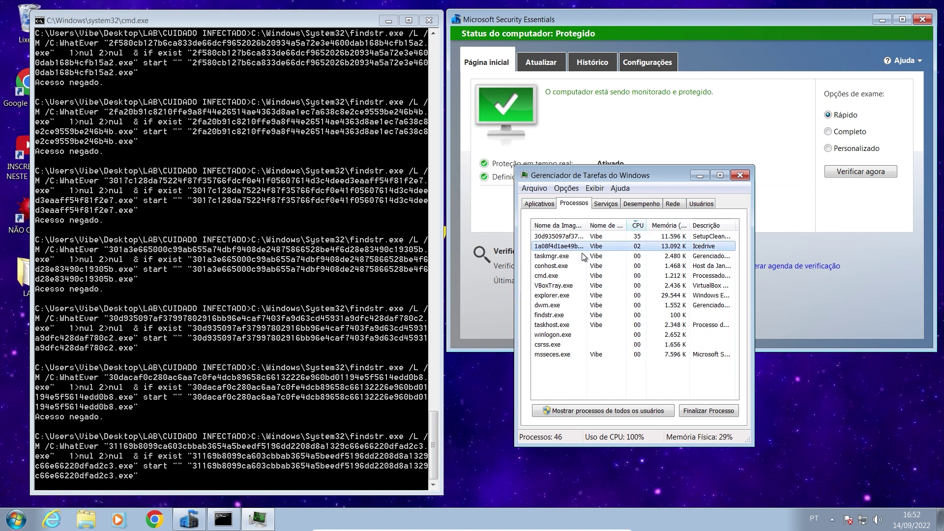
drag(600, 176, 532, 366)
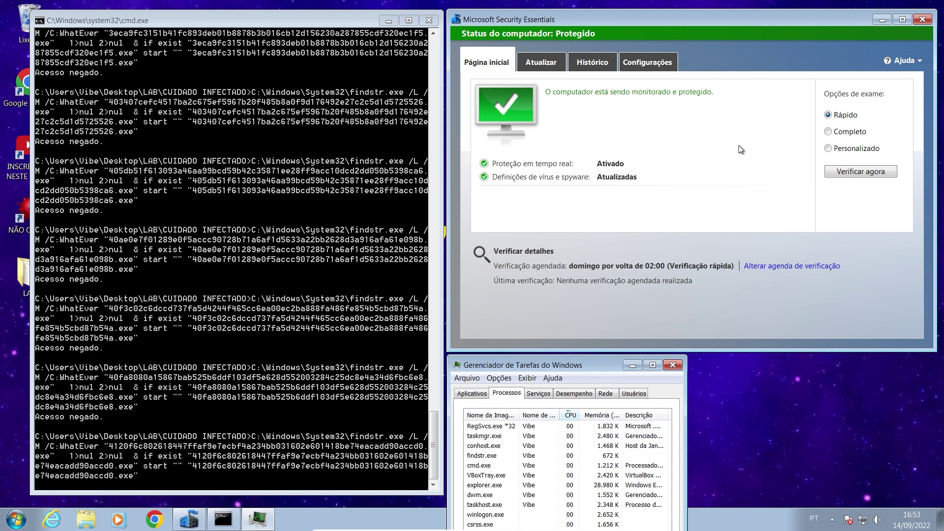
drag(572, 366, 570, 226)
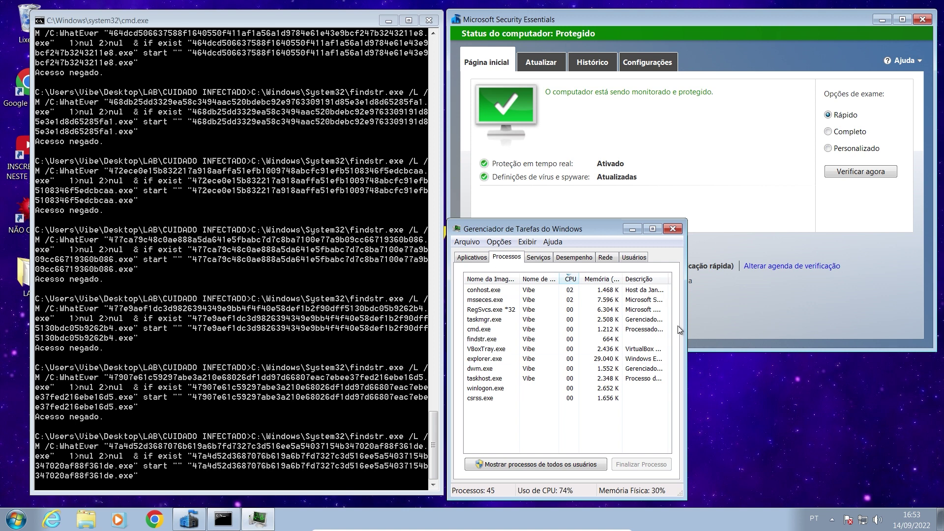
Show the History tab's threats detected at 16:53 and move Task Manager down-right out of the way.
click(588, 68)
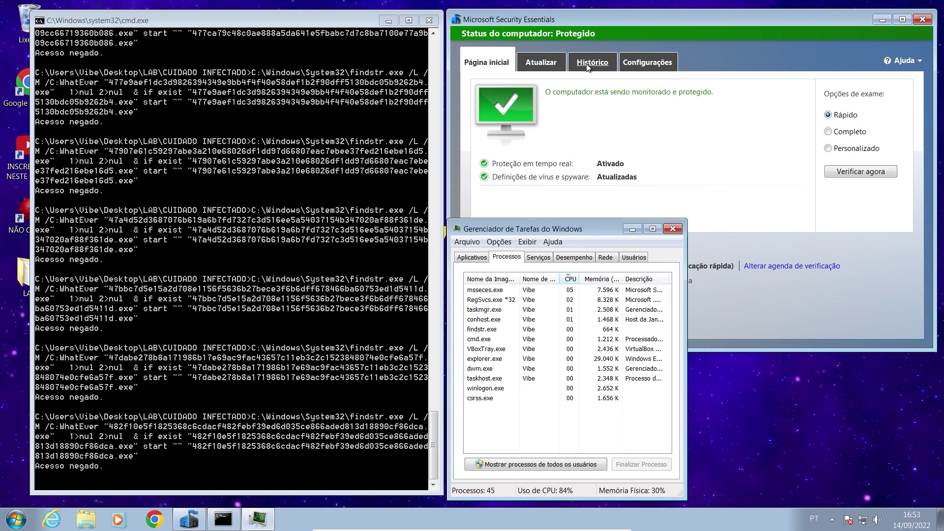
mouse_move(903, 189)
mouse_down()
mouse_move(899, 246)
mouse_move(896, 186)
mouse_up()
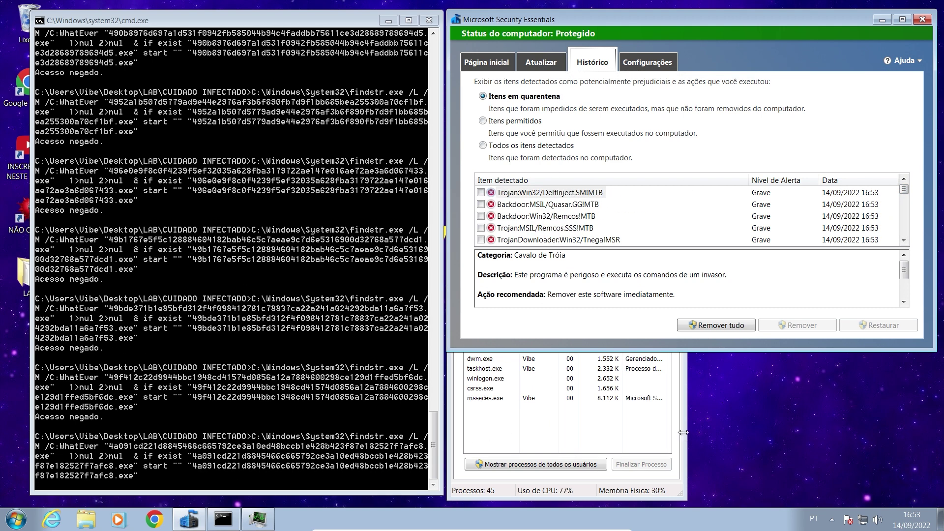
click(454, 484)
drag(521, 228, 621, 362)
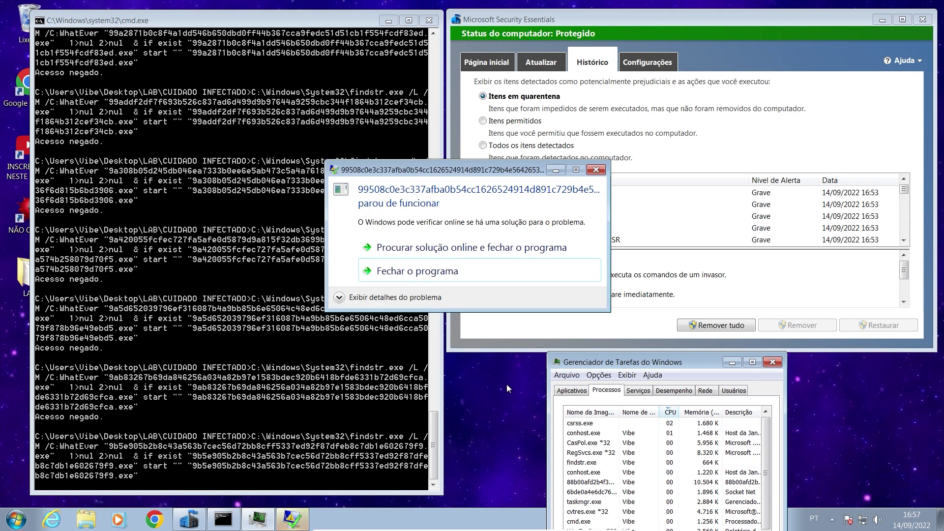
Close the sample's 'parou de funcionar' crash dialog and scroll the command window back to earlier output.
click(595, 171)
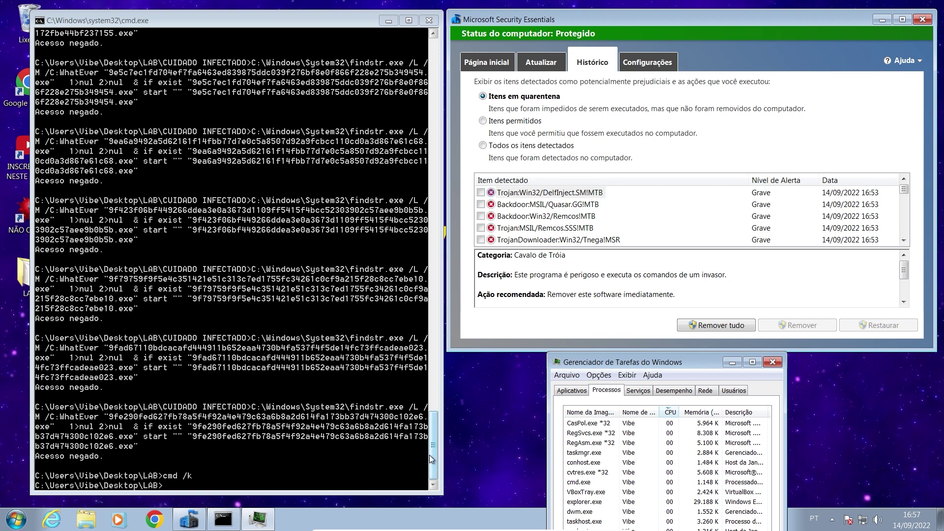
drag(429, 456, 402, 97)
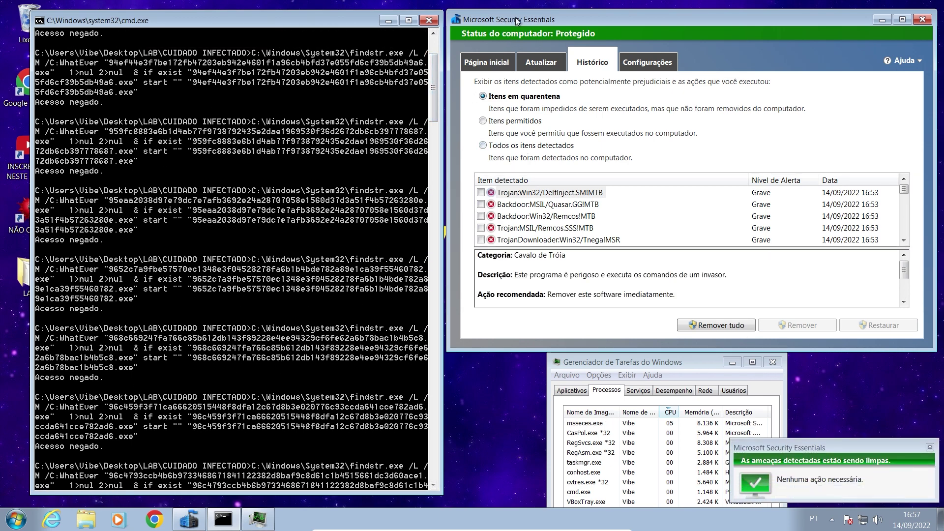
Show all detected items, clear them with Remover tudo, and minimize the command window.
click(483, 147)
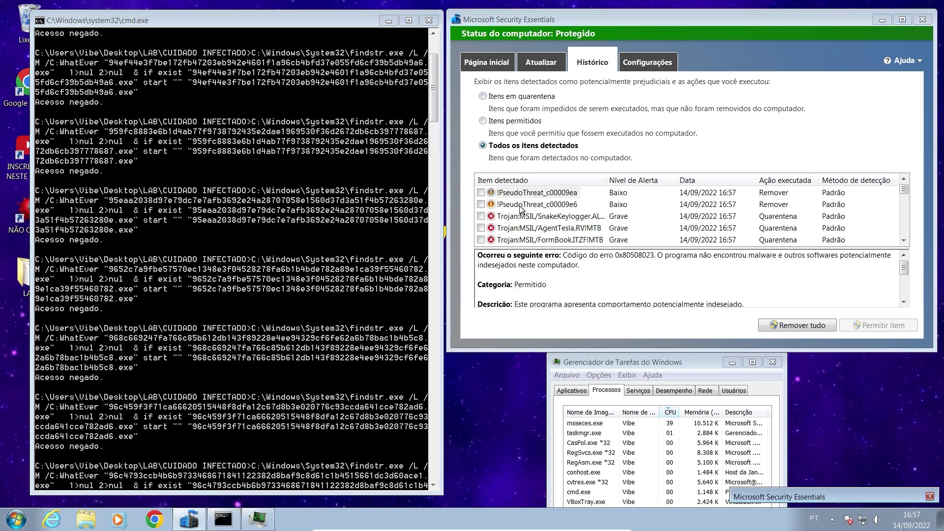
scroll(904, 196, down, 5)
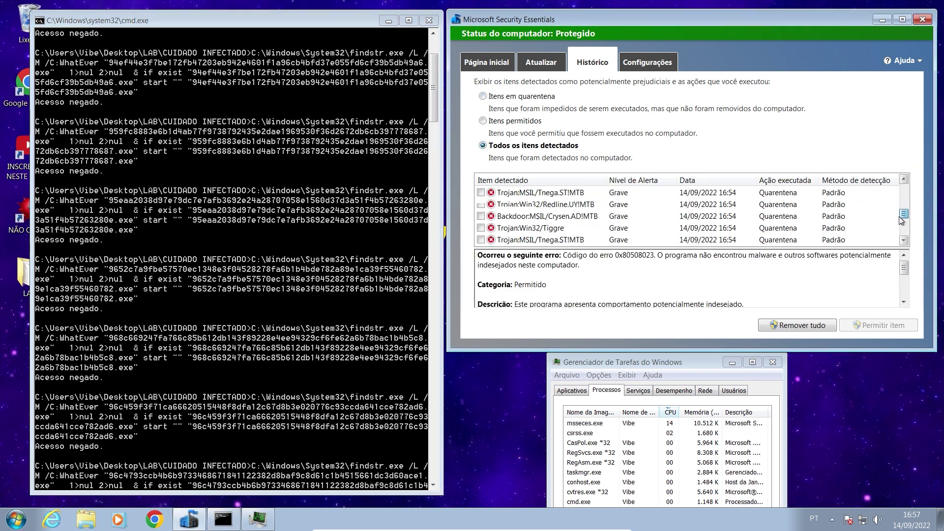
scroll(905, 195, up, 5)
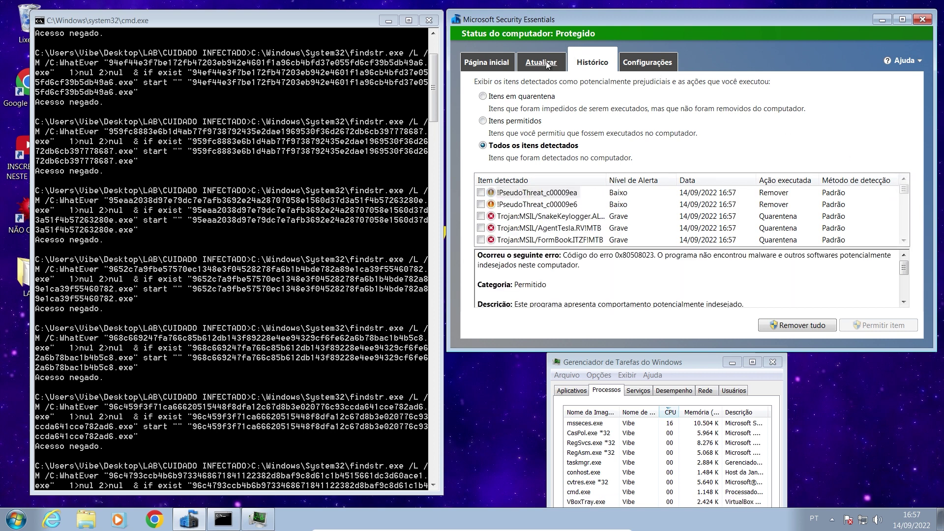
key(ctrl+shift+Tab)
key(ctrl+Tab)
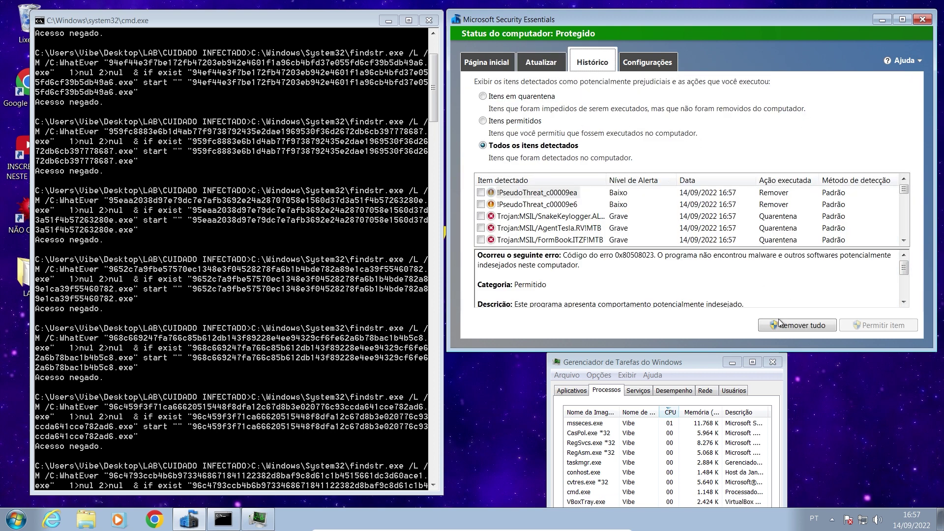
click(793, 324)
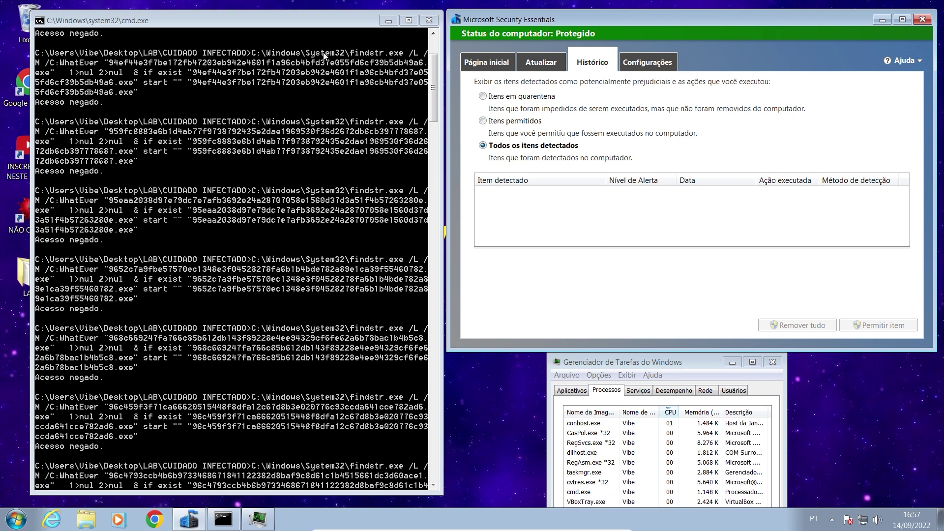
click(388, 20)
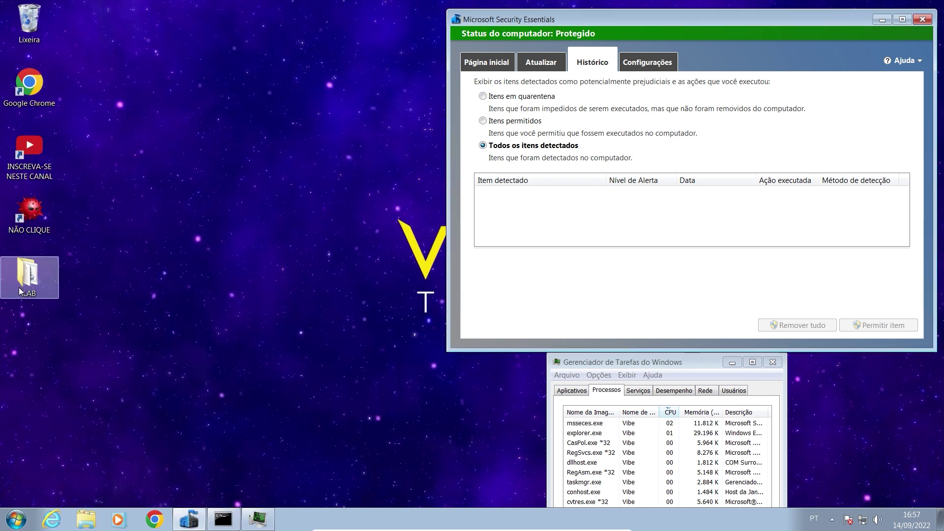
From the LAB folder, check CUIDADO INFECTADO's properties, then open it to confirm it is empty.
double_click(27, 271)
click(240, 137)
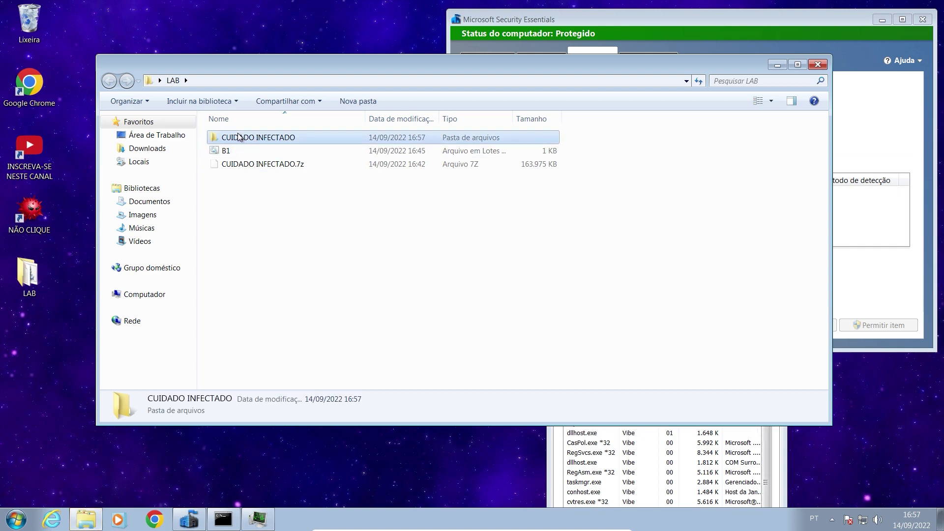
right_click(240, 137)
click(278, 325)
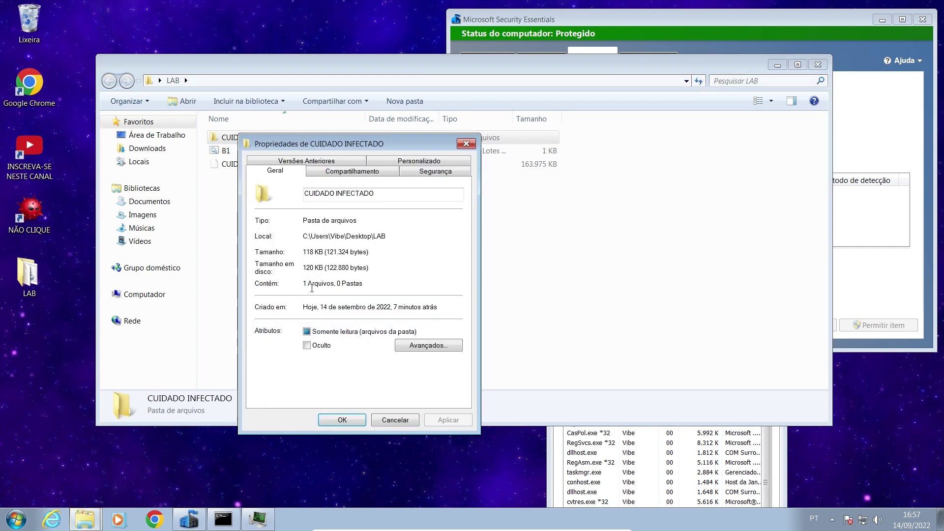
click(466, 144)
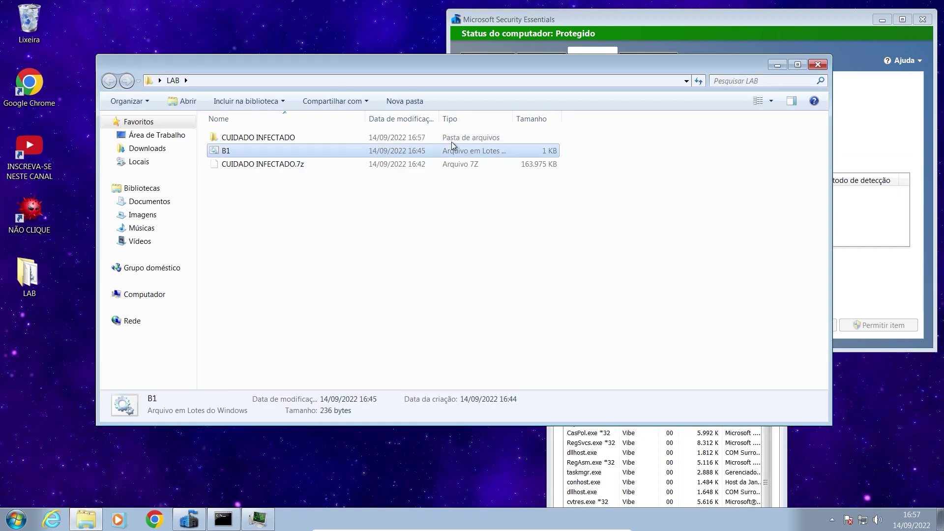
double_click(331, 137)
Recheck the CUIDADO INFECTADO file count in Properties, cancel, and reopen the folder.
click(109, 80)
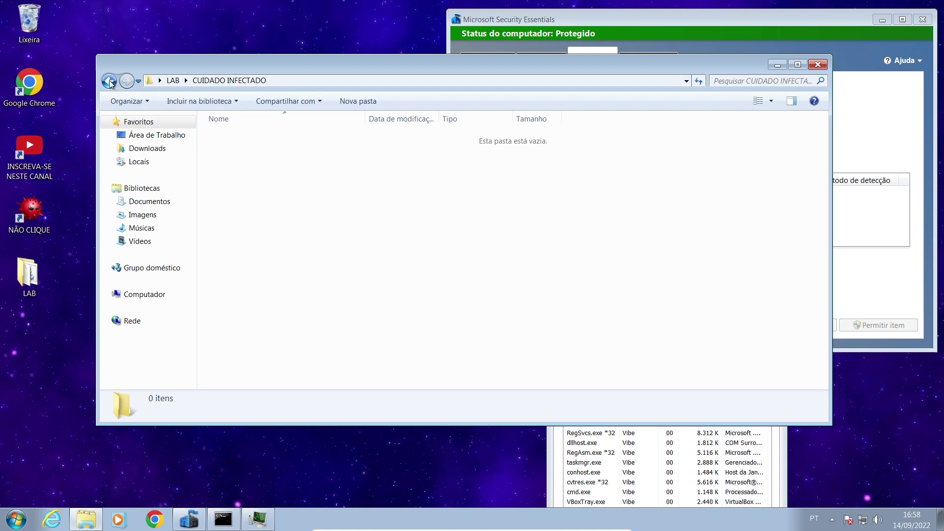
right_click(248, 142)
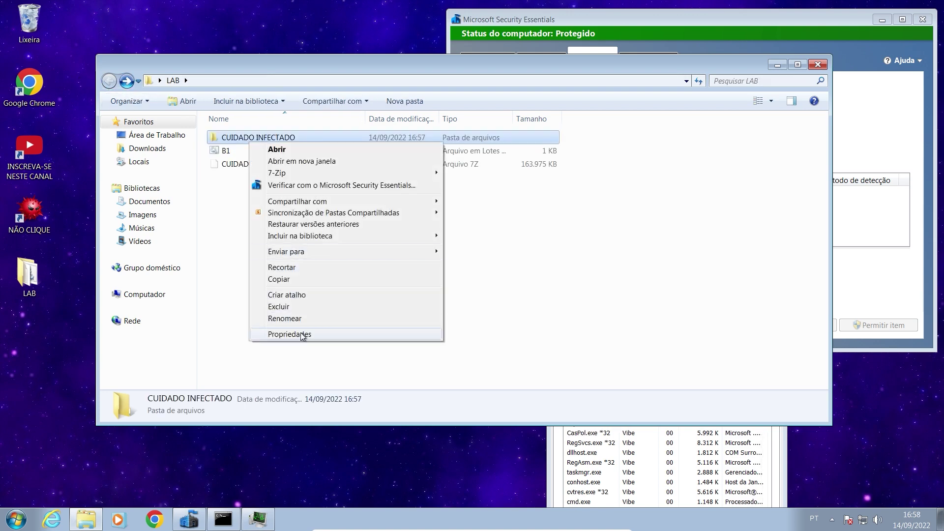
click(303, 333)
drag(317, 292, 322, 290)
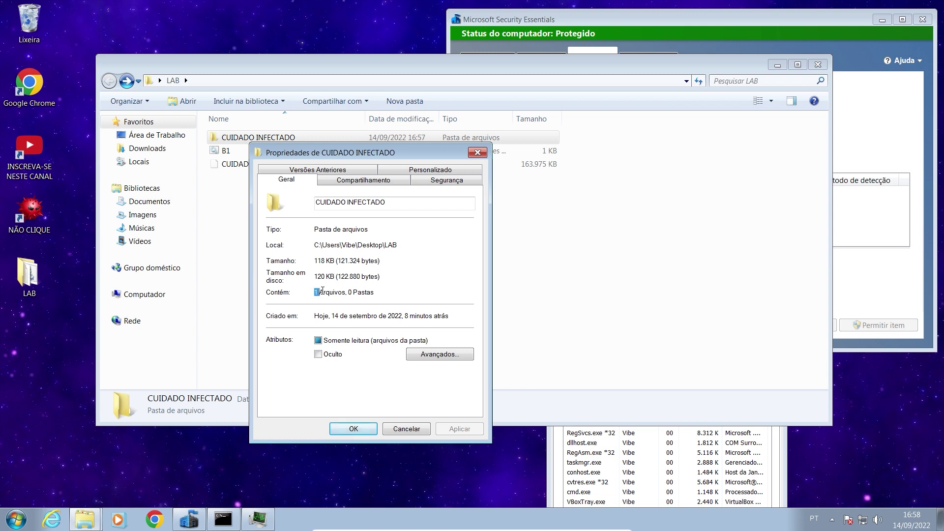
click(404, 428)
double_click(283, 138)
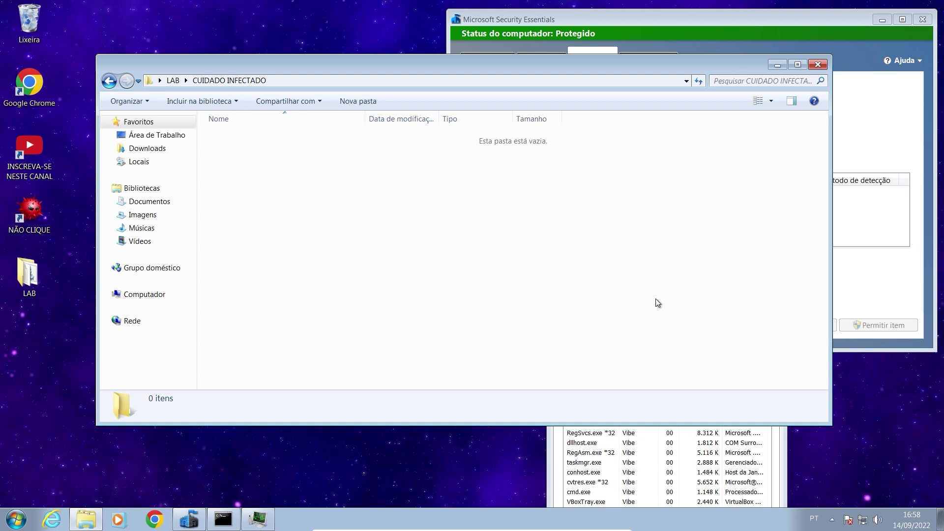
Shrink Explorer and move it higher up beside Security Essentials, then close Task Manager.
drag(829, 425, 425, 387)
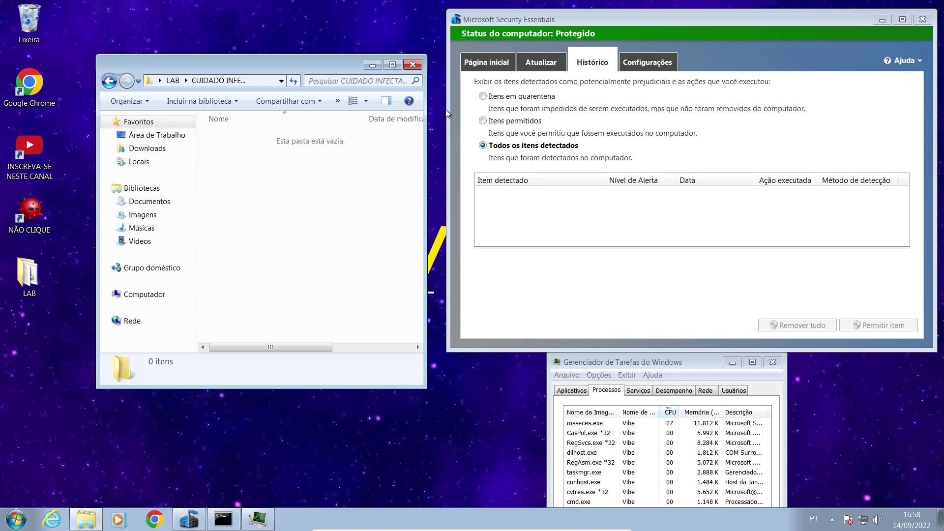
drag(214, 60, 222, 21)
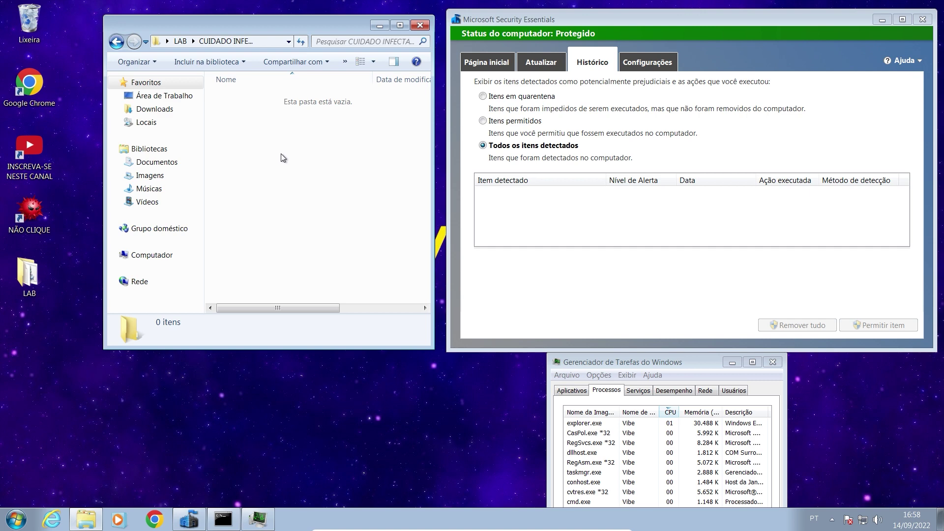
drag(610, 362, 275, 181)
click(437, 179)
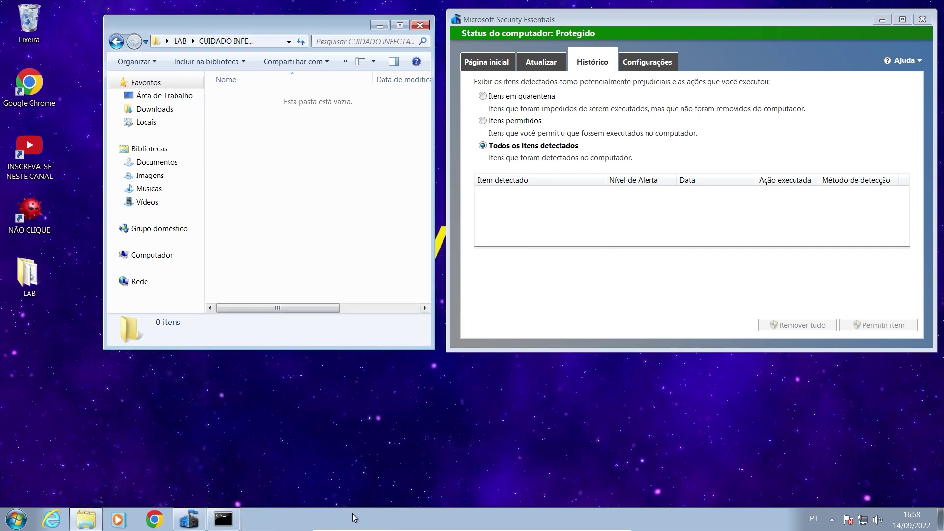
right_click(322, 514)
click(353, 482)
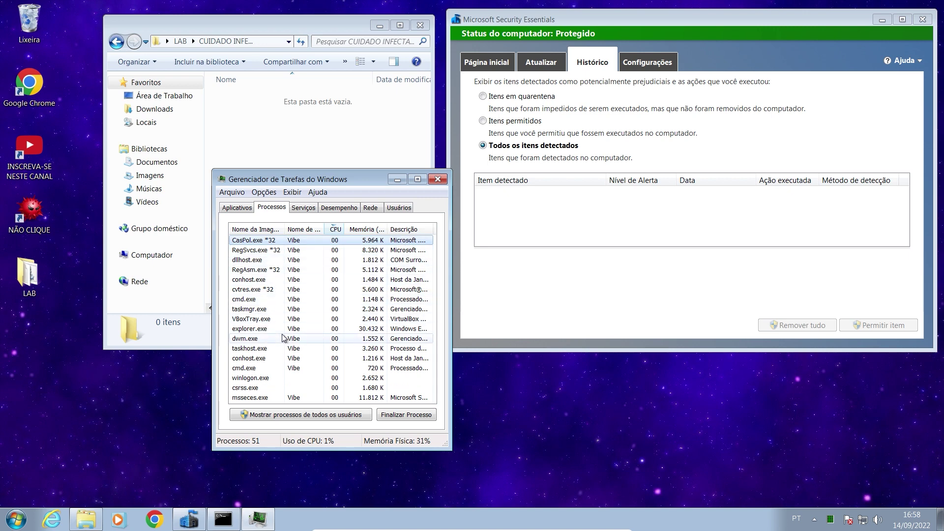
right_click(250, 255)
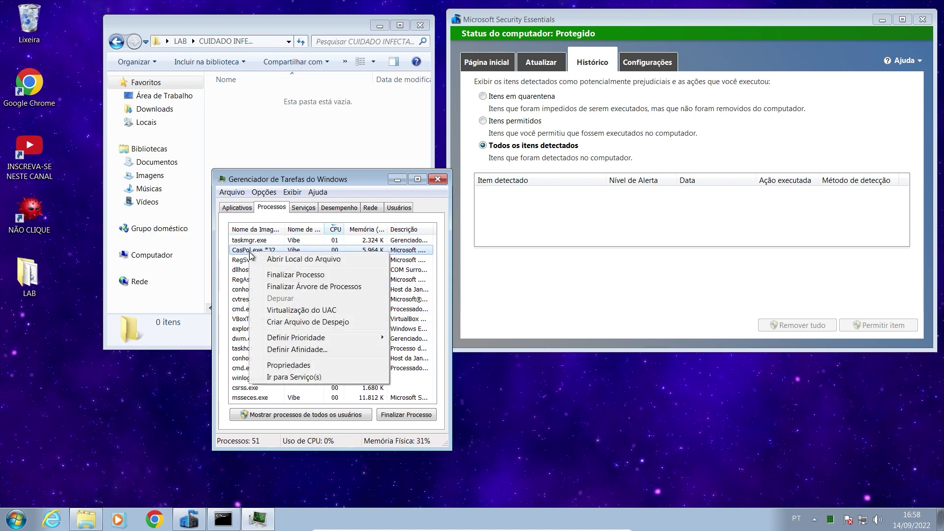
click(273, 263)
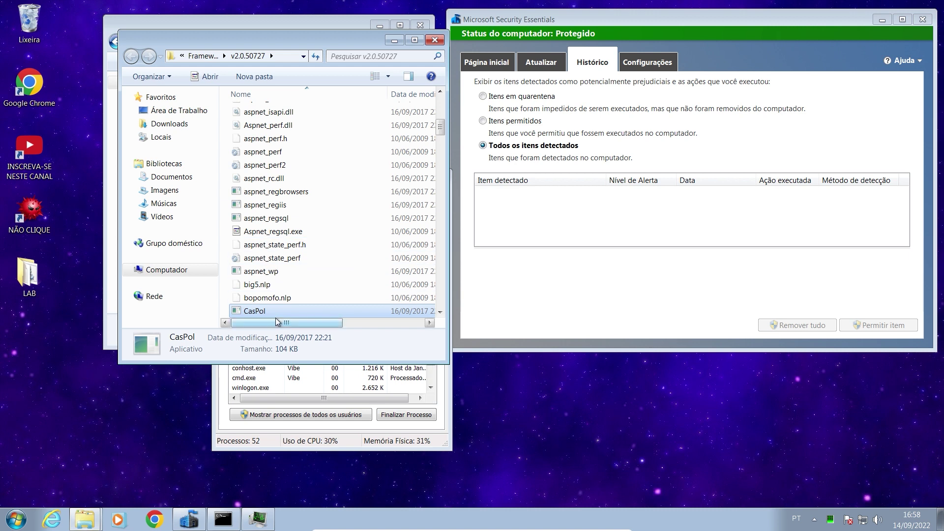
mouse_move(285, 324)
mouse_down()
mouse_move(297, 324)
mouse_move(273, 320)
mouse_move(372, 335)
mouse_move(284, 322)
mouse_up()
click(434, 40)
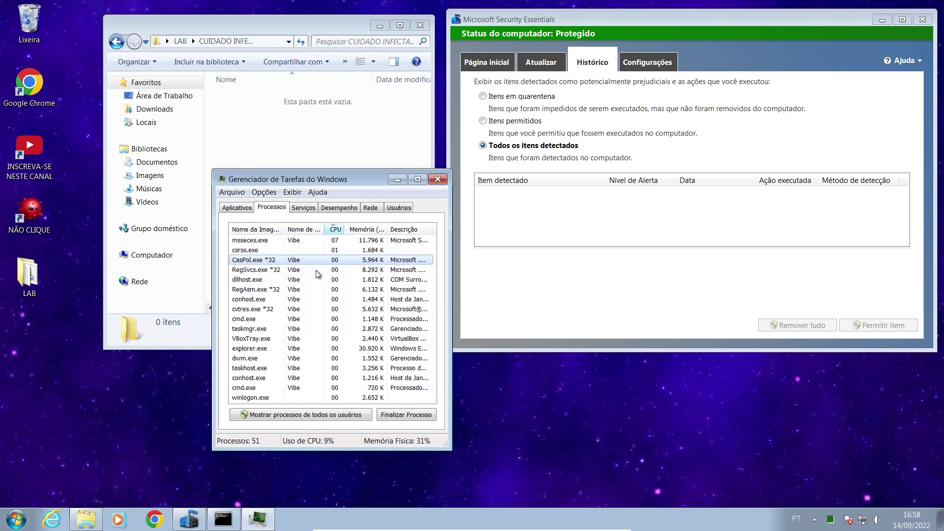
click(437, 180)
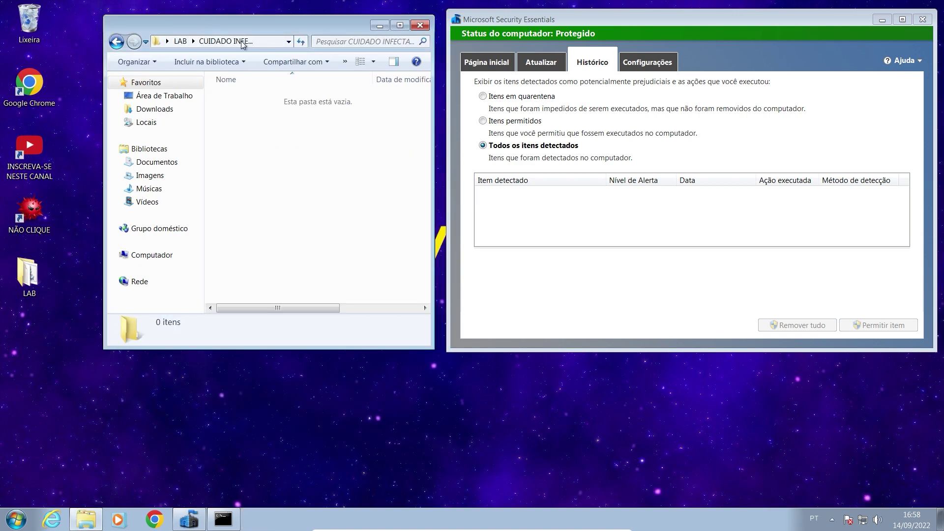
Nudge the Explorer and Security Essentials windows and view the virus definition update status.
drag(269, 22, 252, 19)
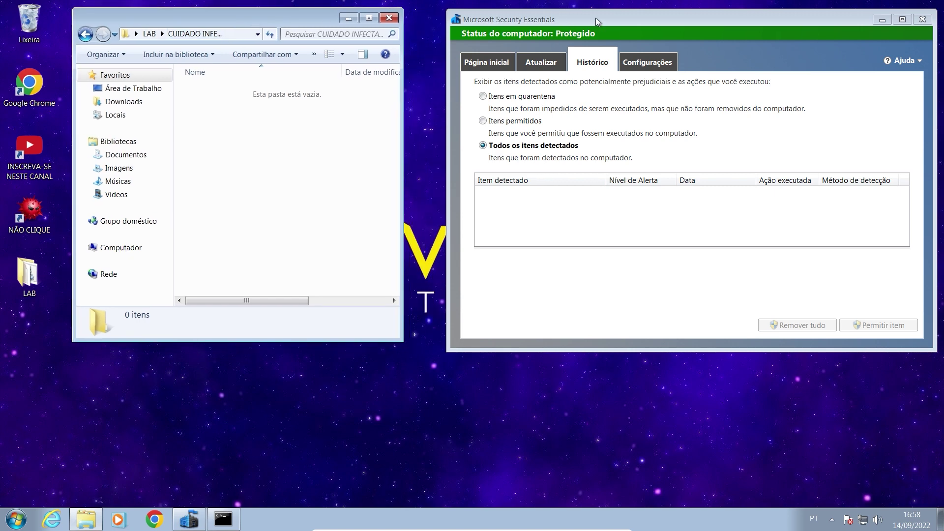
drag(594, 18, 563, 20)
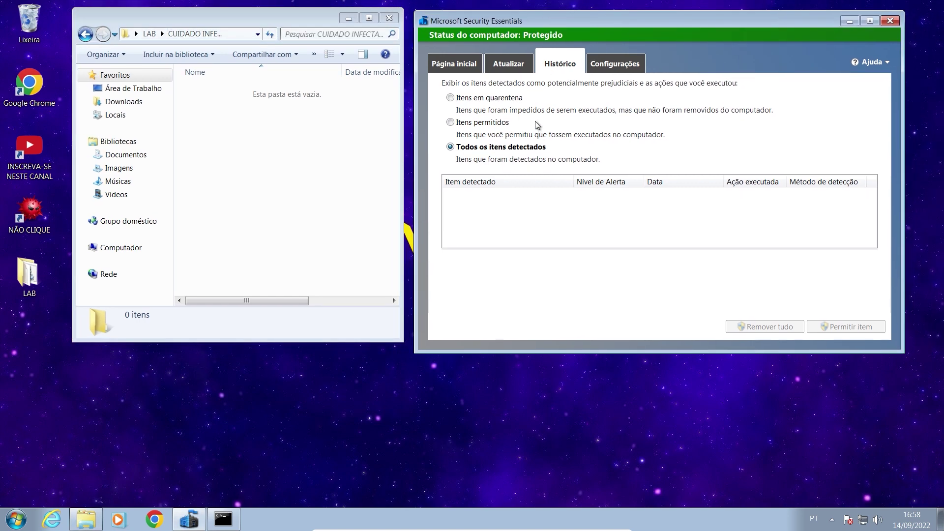
click(511, 66)
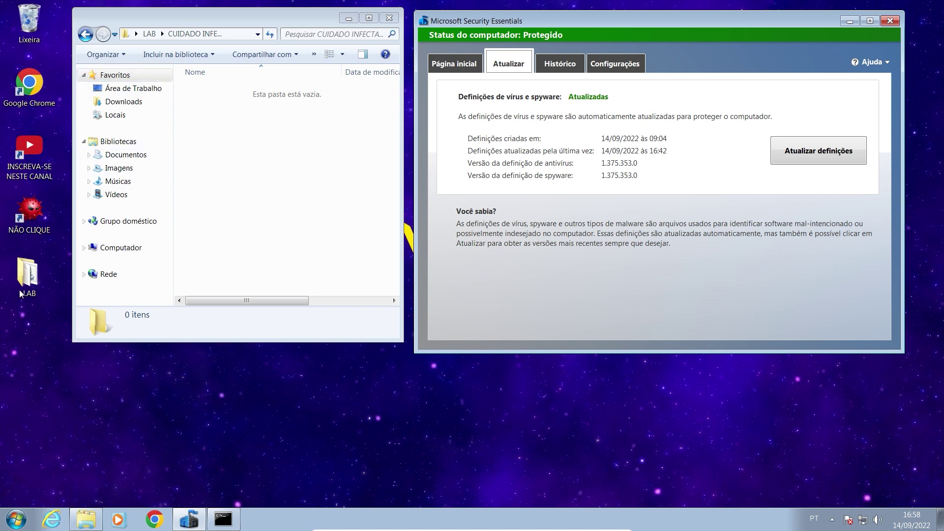
Reconfirm CUIDADO INFECTADO is empty, close Explorer, and centre Security Essentials on its home page.
click(86, 34)
click(368, 18)
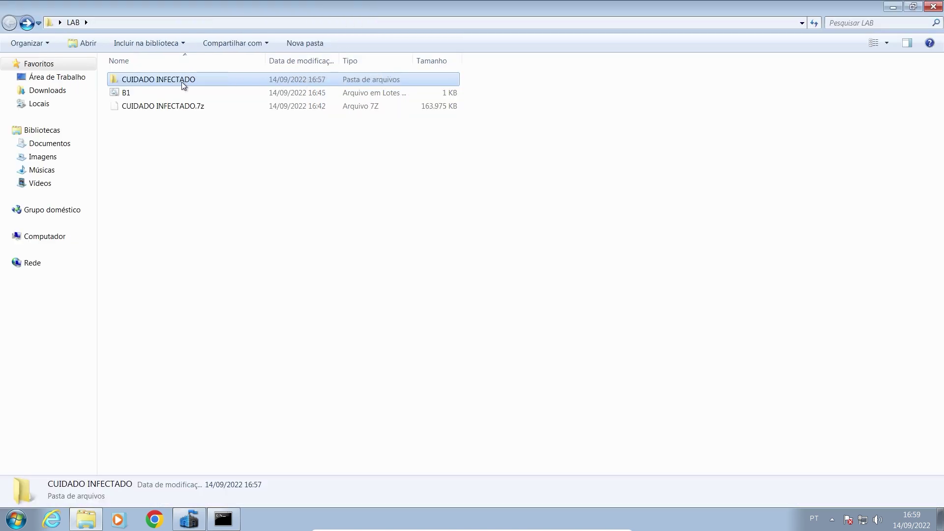
double_click(182, 82)
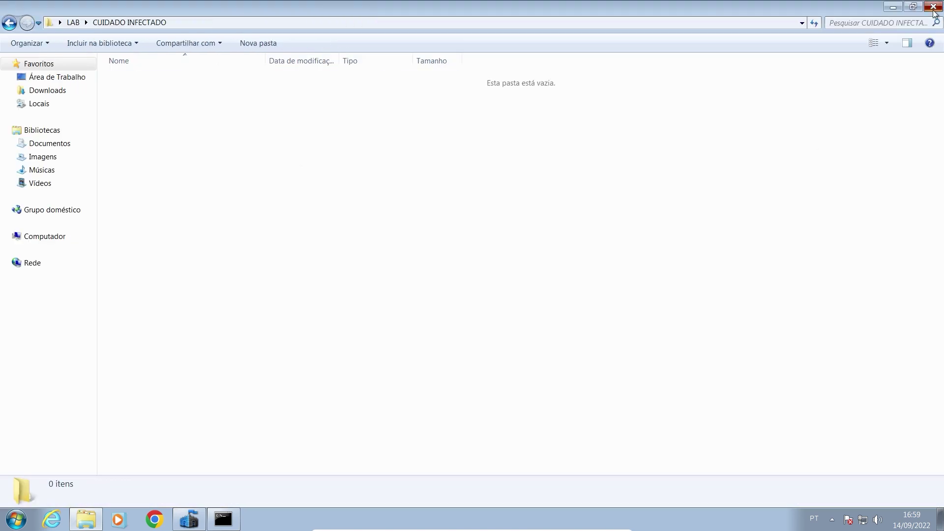
click(932, 6)
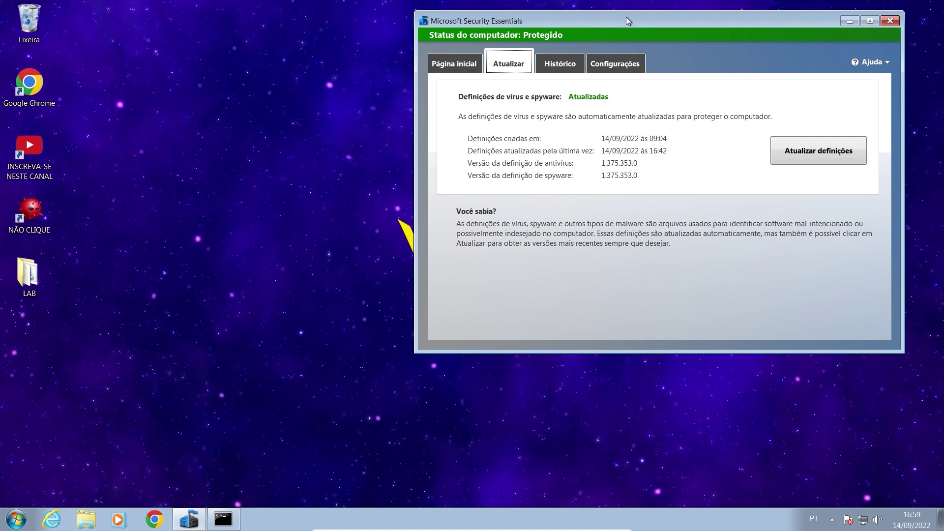
drag(626, 18, 416, 84)
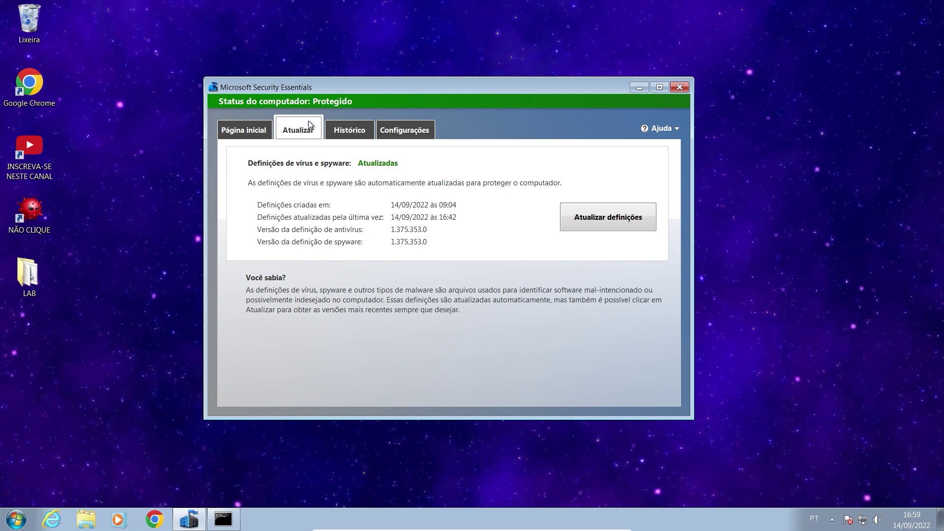
click(234, 138)
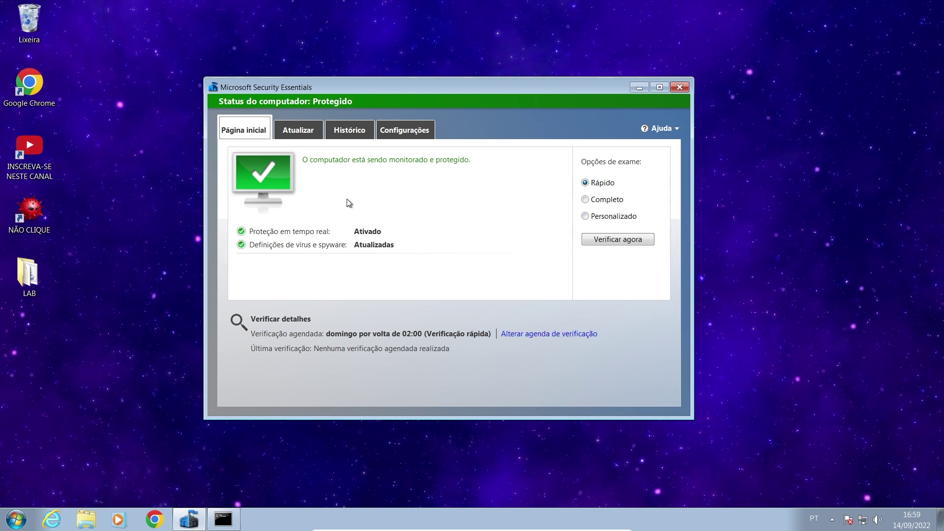
Remove all detected items from the Security Essentials History.
click(299, 134)
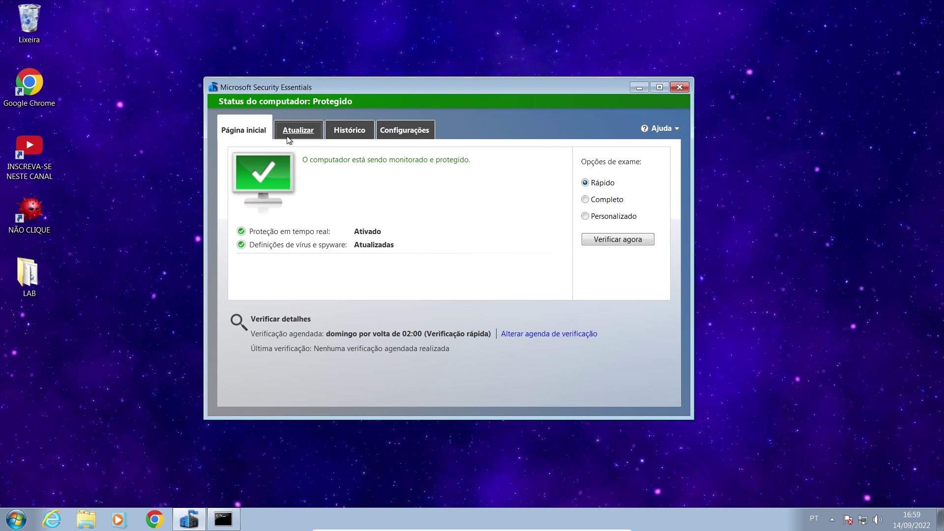
click(354, 132)
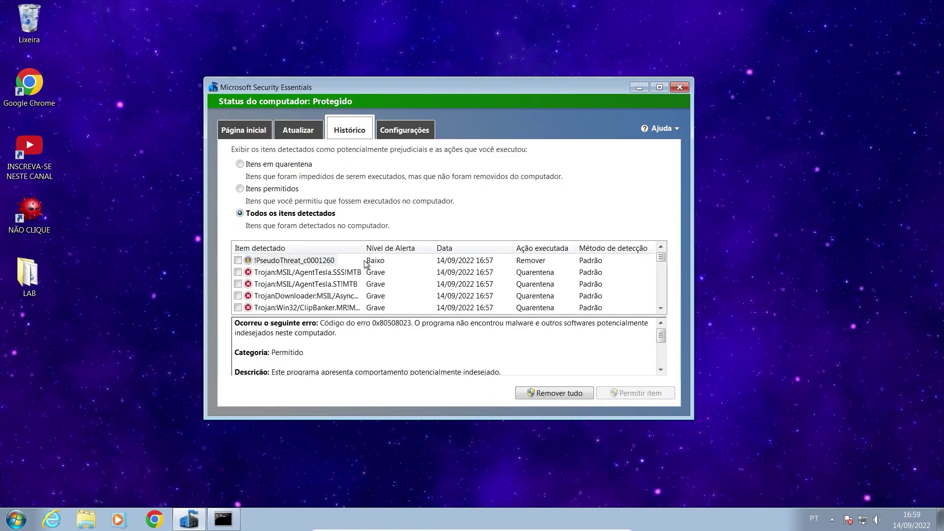
drag(661, 258, 213, 284)
click(553, 397)
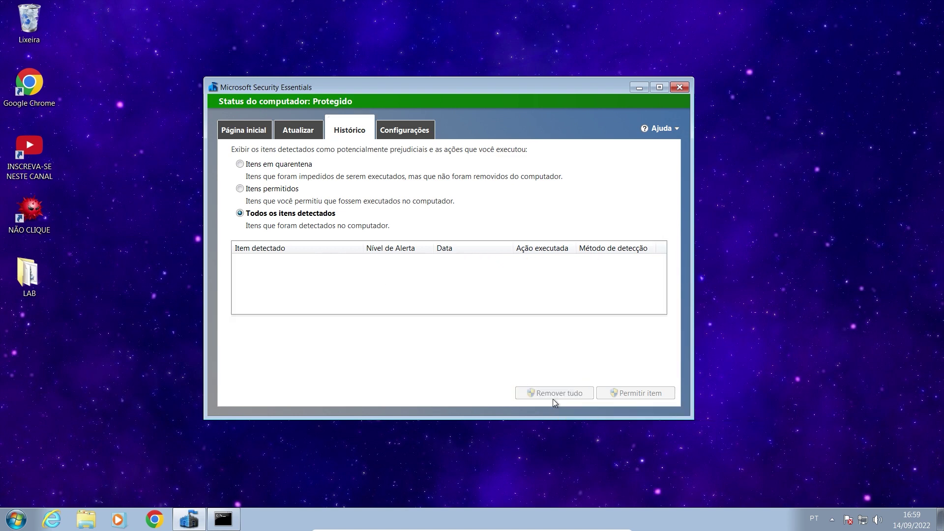
Switch History between Allowed items and All detected items to verify the list is empty.
click(291, 136)
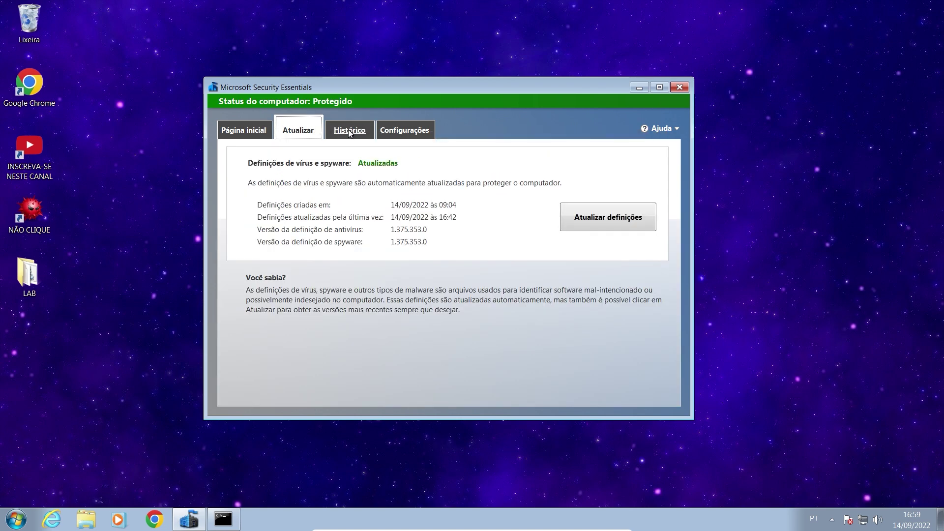
click(350, 132)
click(256, 191)
click(261, 216)
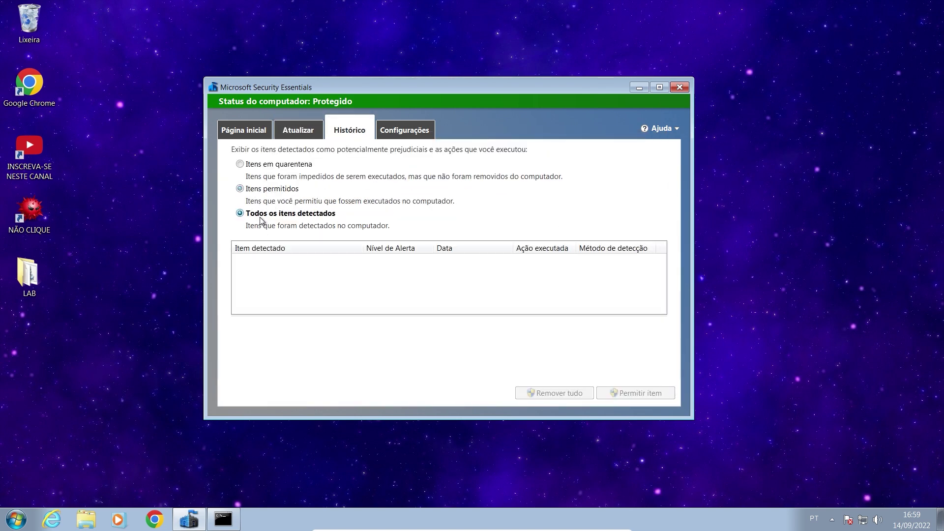
Confirm LAB > CUIDADO INFECTADO shows 0 items, then minimize Explorer.
double_click(19, 284)
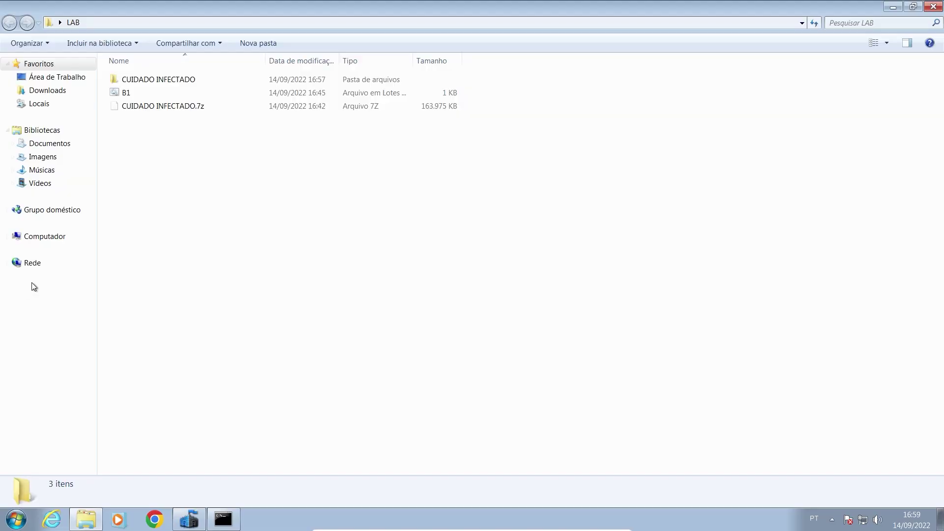
double_click(160, 80)
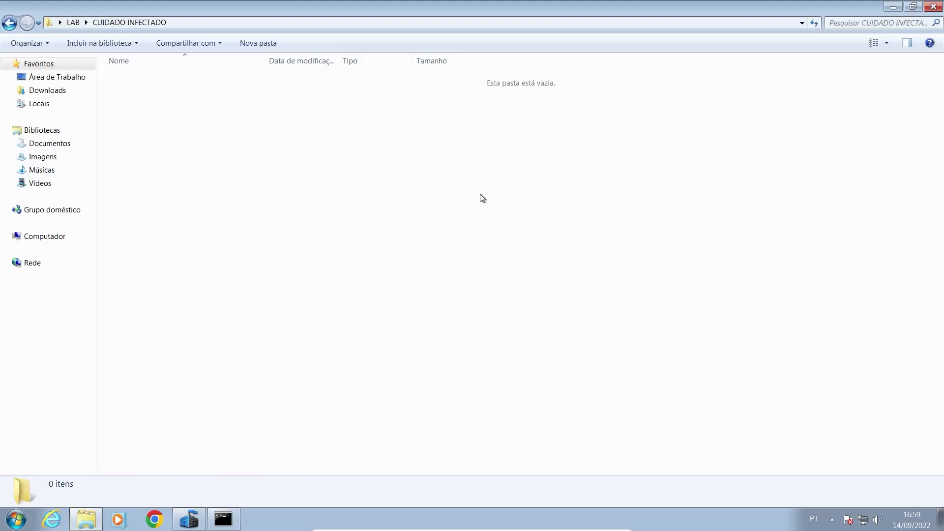
click(891, 6)
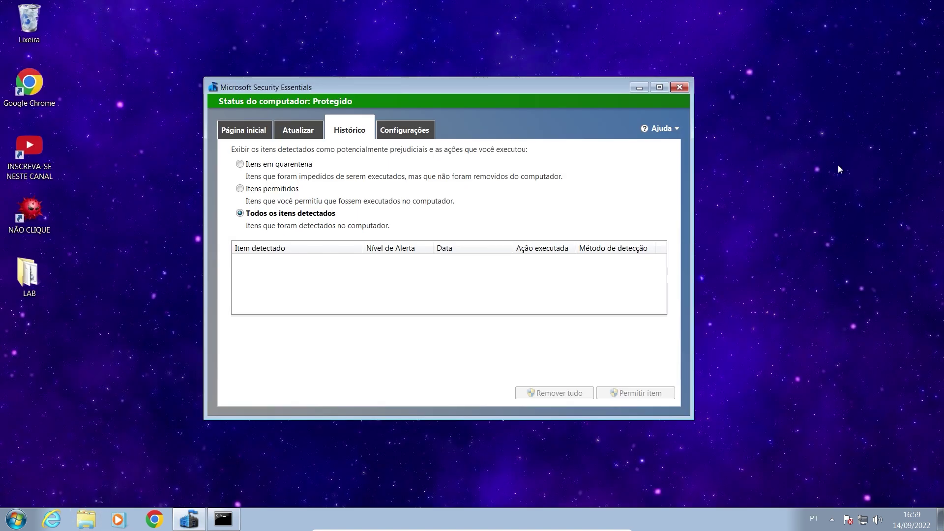